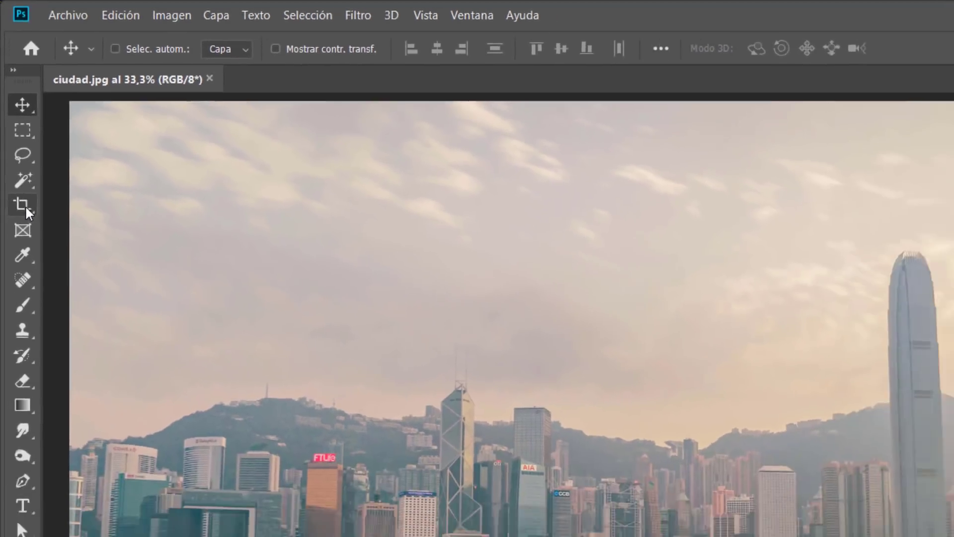
Step: Pull the crop frame's right edge and top-right corner inward to exclude the tall tower
click(25, 251)
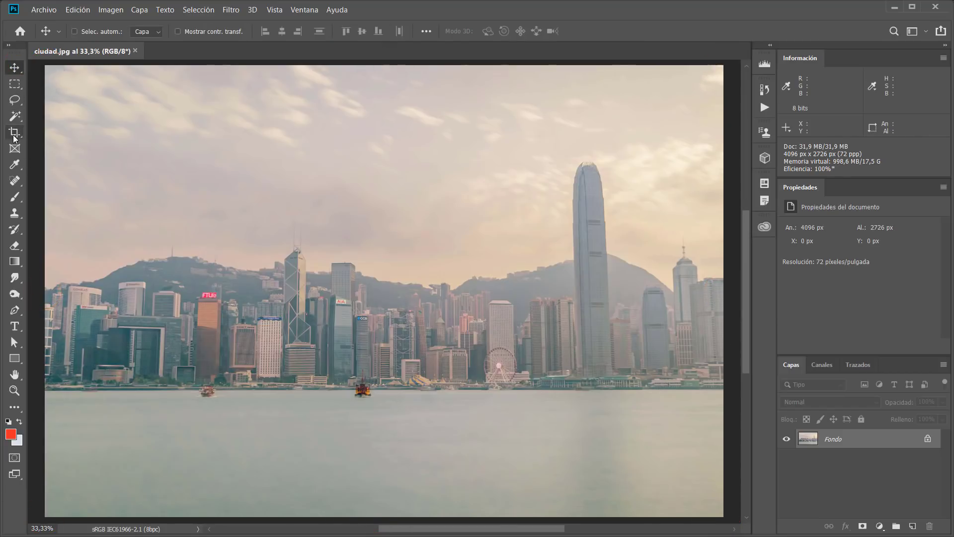
click(14, 67)
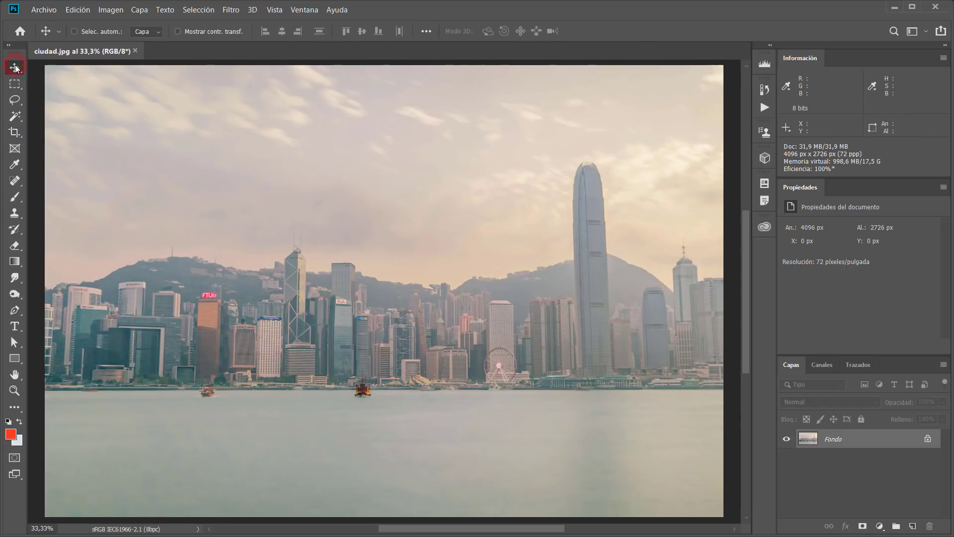
click(15, 133)
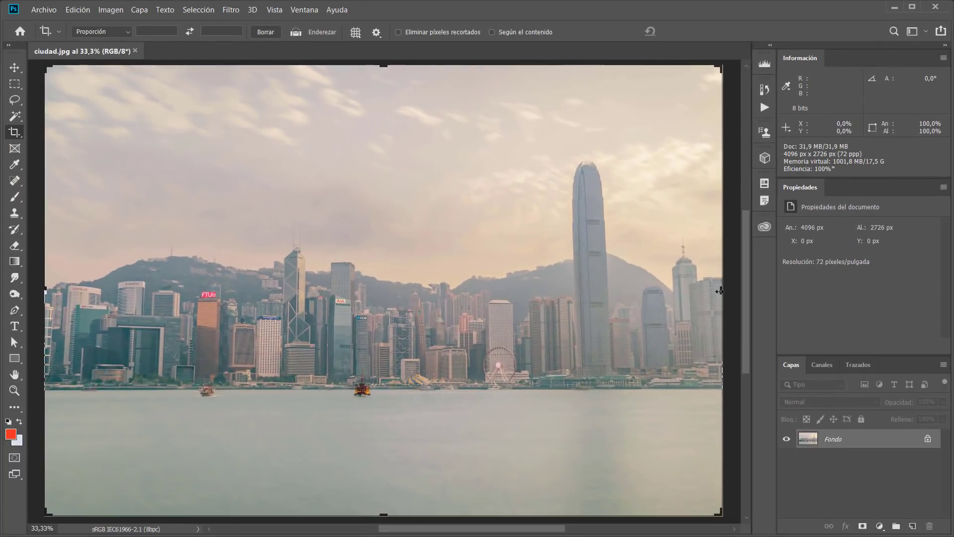
mouse_move(720, 288)
mouse_down()
mouse_move(621, 290)
mouse_move(636, 290)
mouse_up()
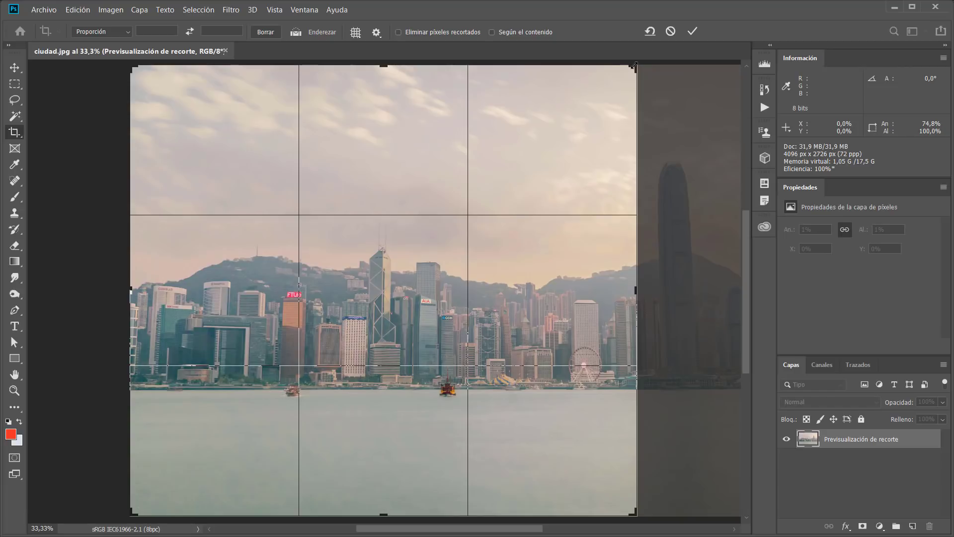
mouse_move(633, 66)
mouse_down()
mouse_move(601, 89)
mouse_move(629, 100)
mouse_up()
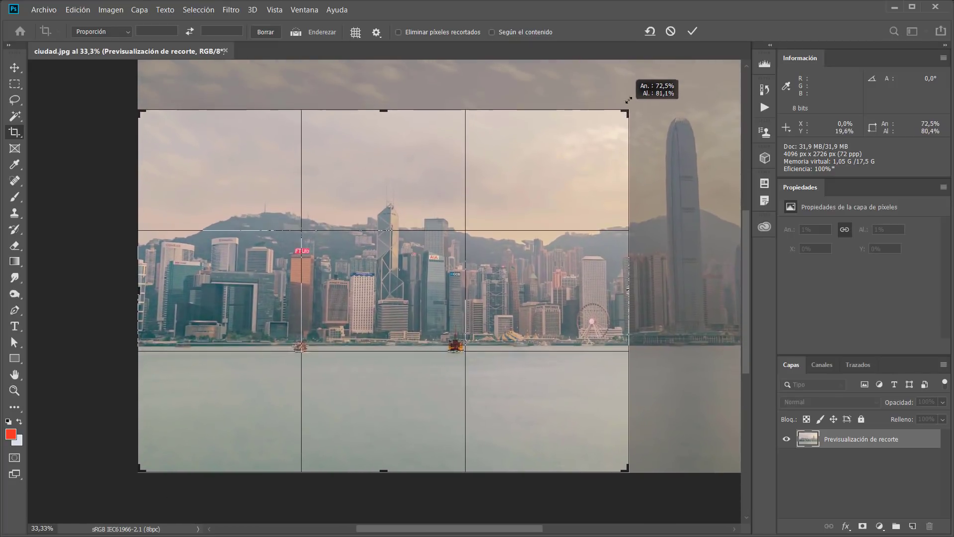
drag(629, 100, 635, 98)
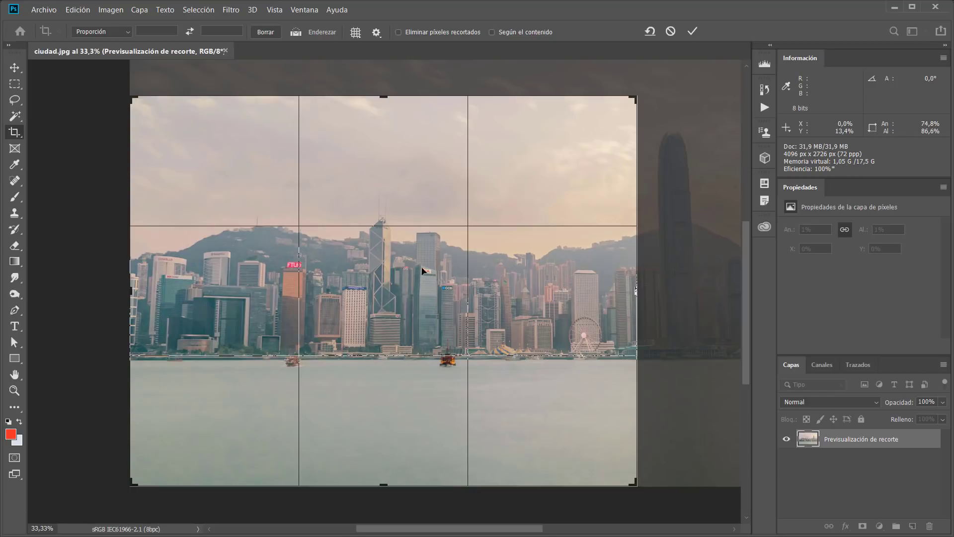
Step: Shift the skyline photo inside the 74.8% × 86.6% crop frame to fine-tune the framing
drag(423, 268, 385, 287)
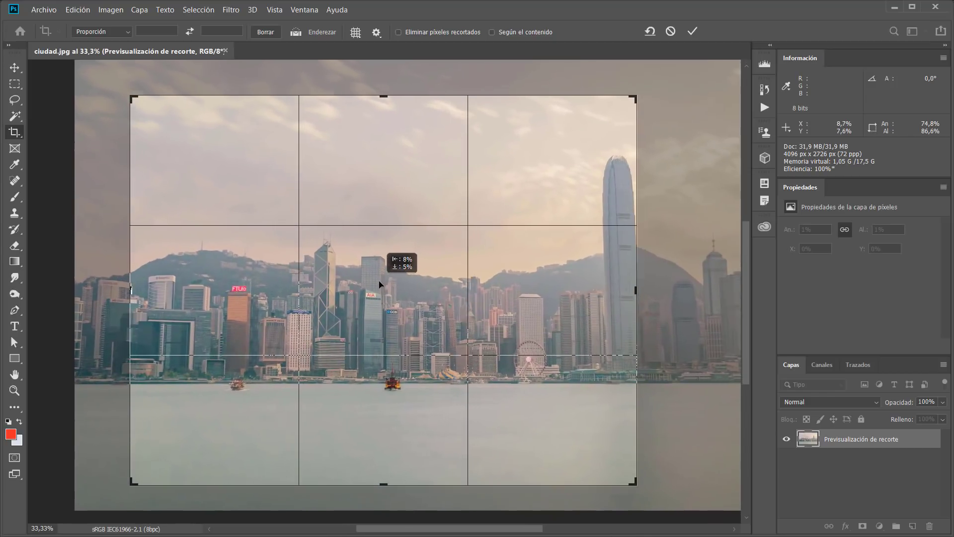
drag(385, 287, 395, 282)
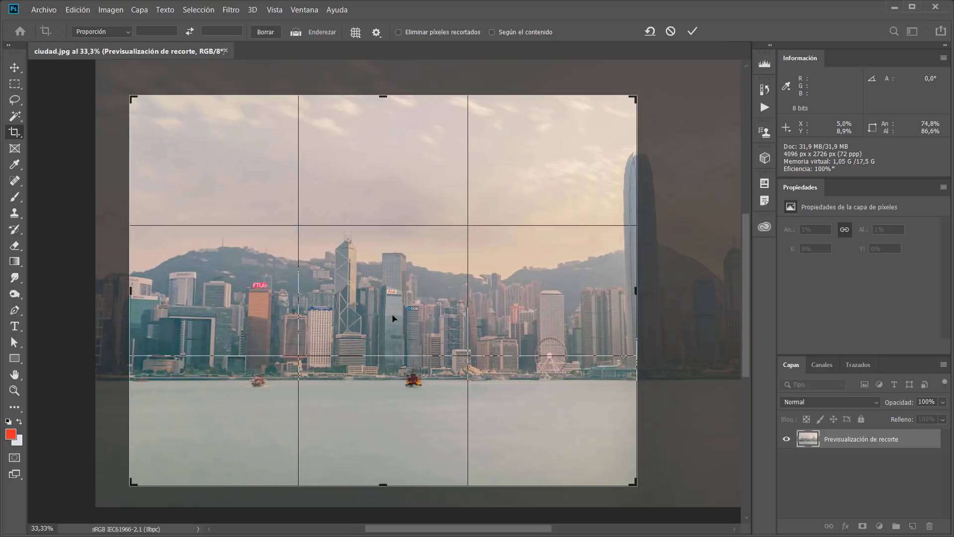
mouse_move(393, 318)
mouse_down()
mouse_move(431, 316)
mouse_move(429, 276)
mouse_up()
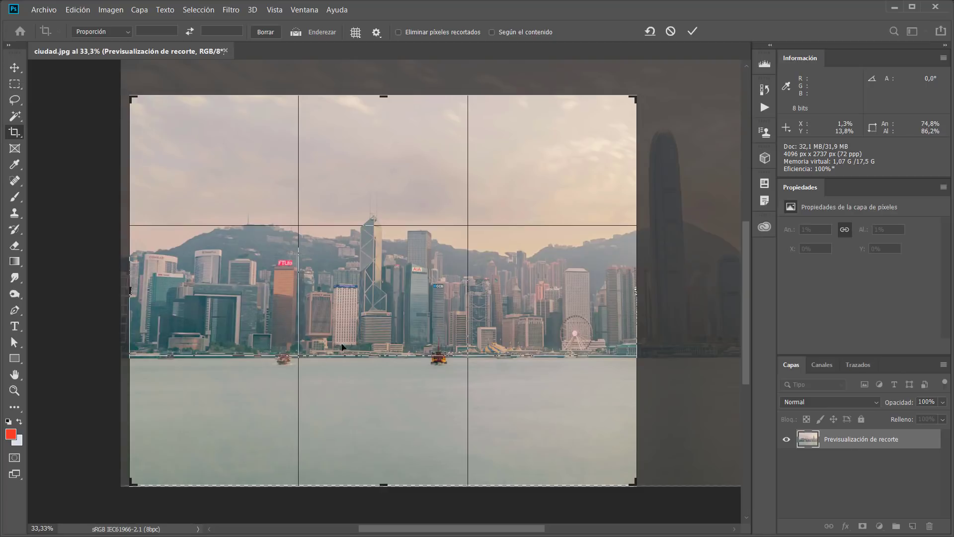
drag(342, 347, 356, 315)
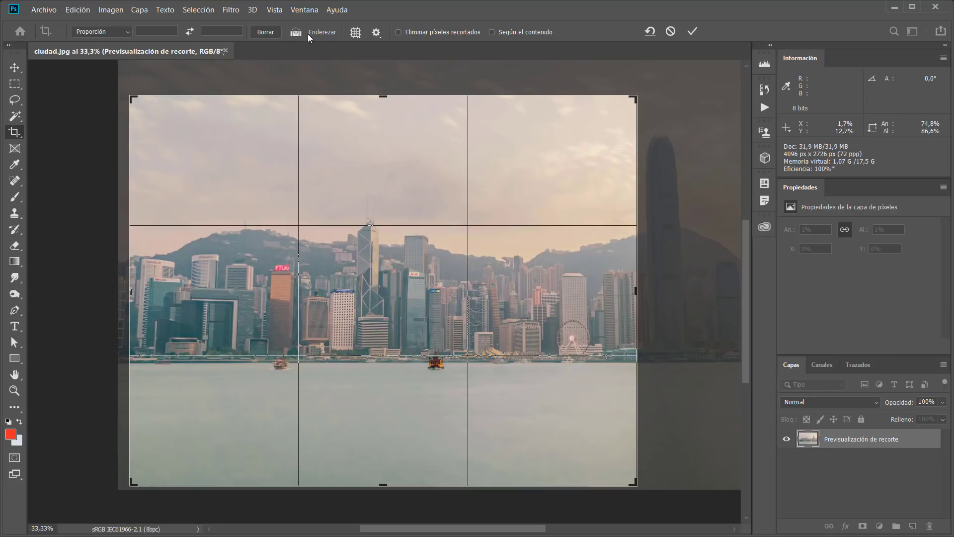
click(356, 34)
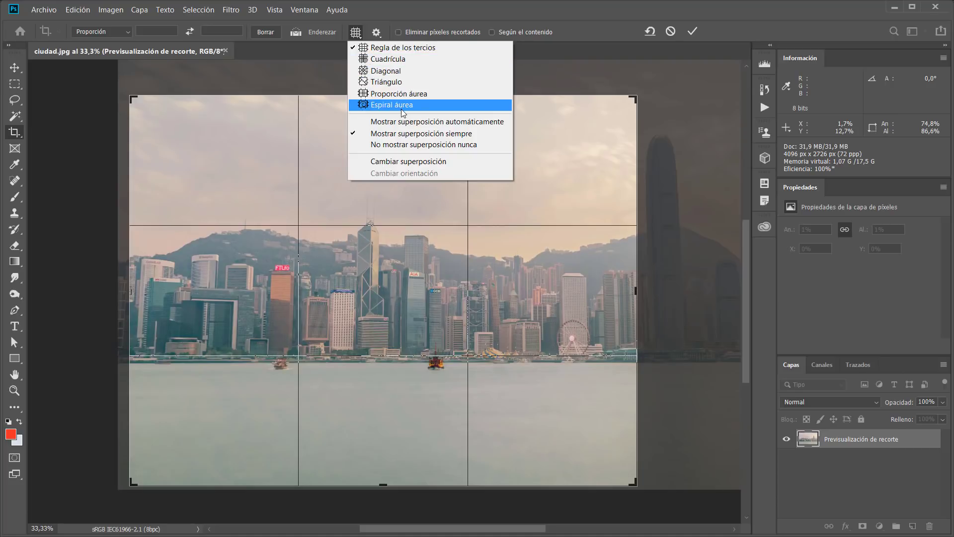
click(385, 60)
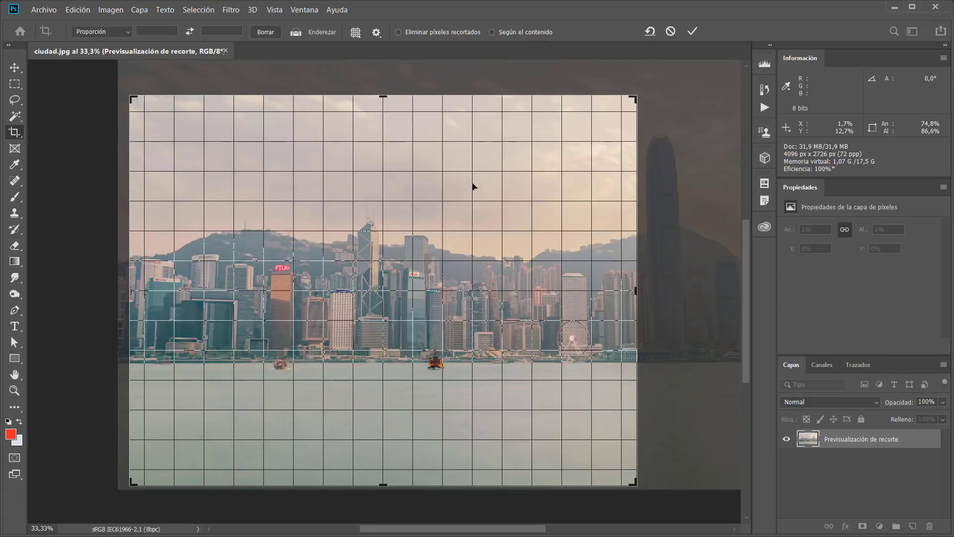
key(o)
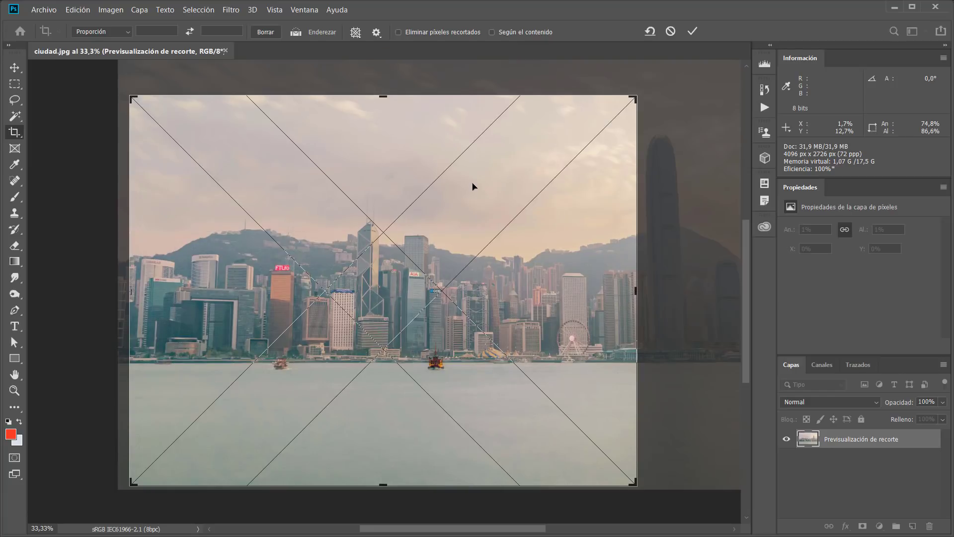
key(o)
key(o)
key(o)
key(o)
key(o)
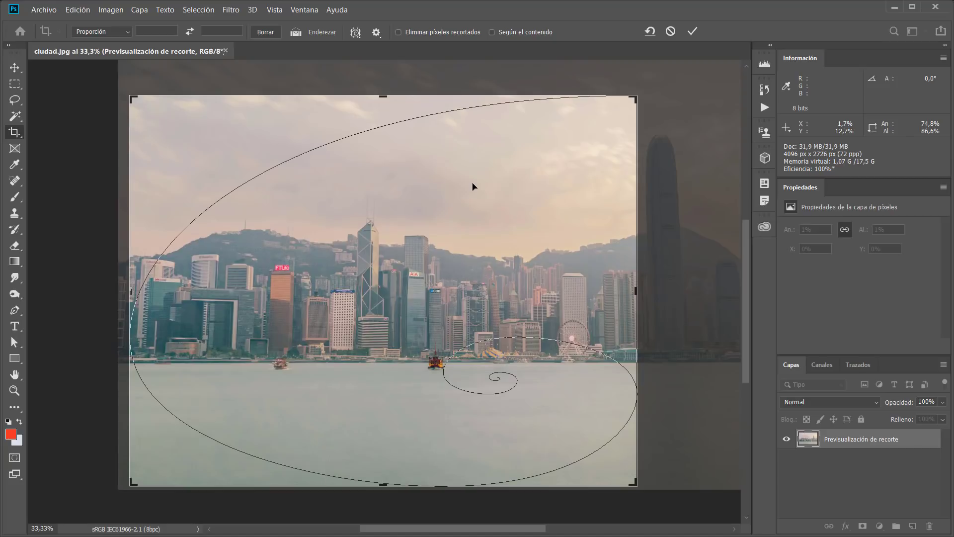
key(o)
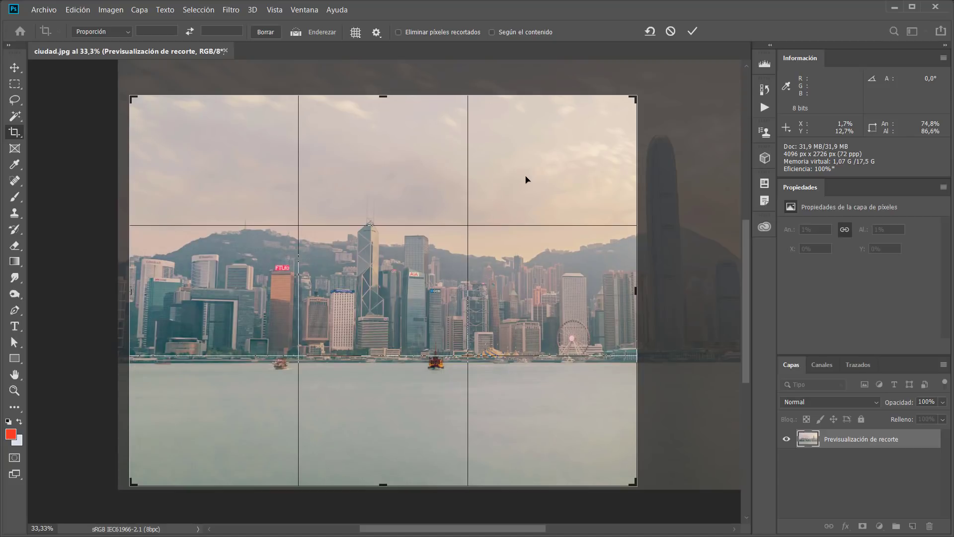
click(376, 32)
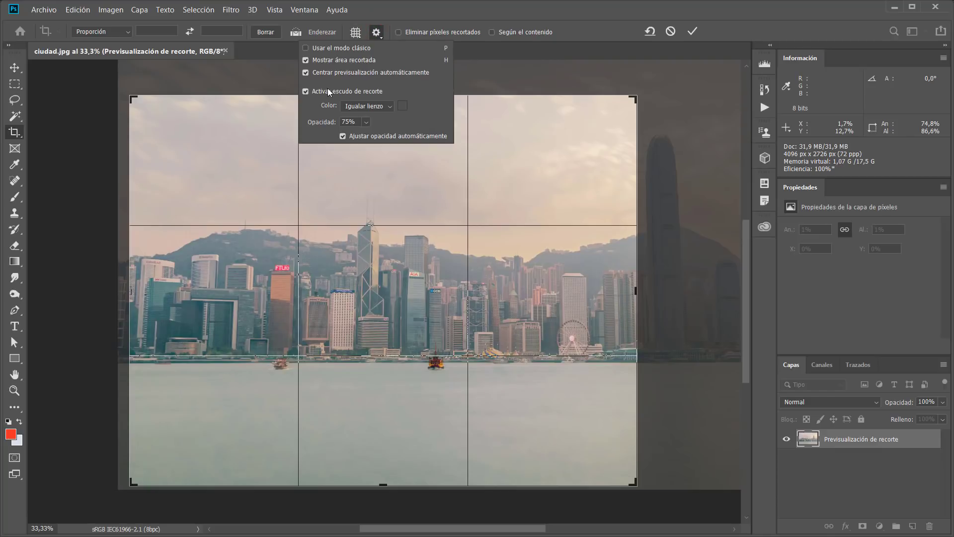
click(306, 91)
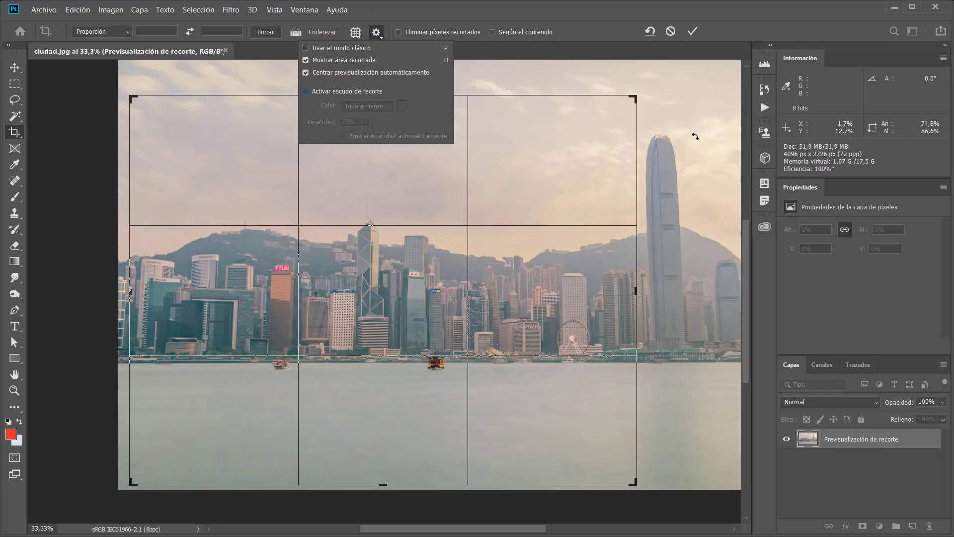
click(349, 91)
click(350, 92)
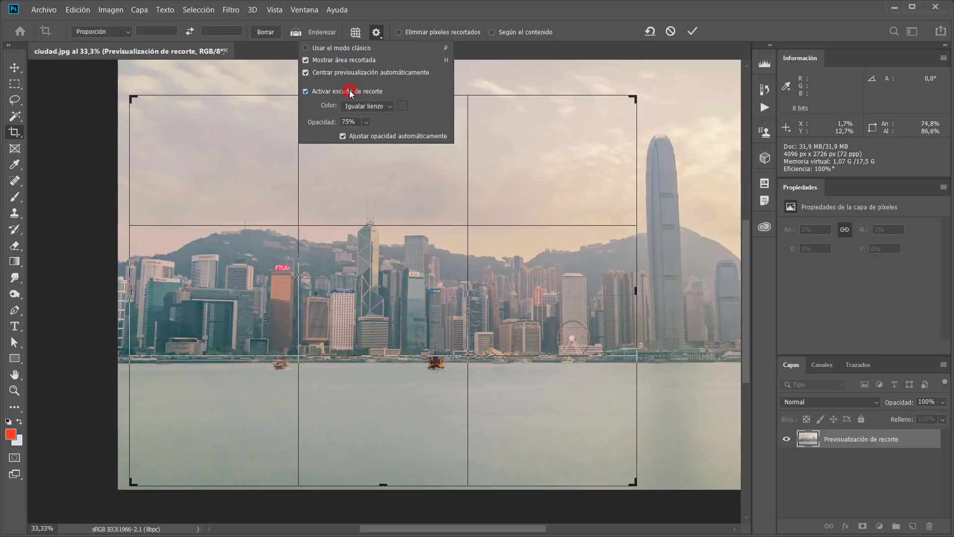
drag(330, 123, 298, 123)
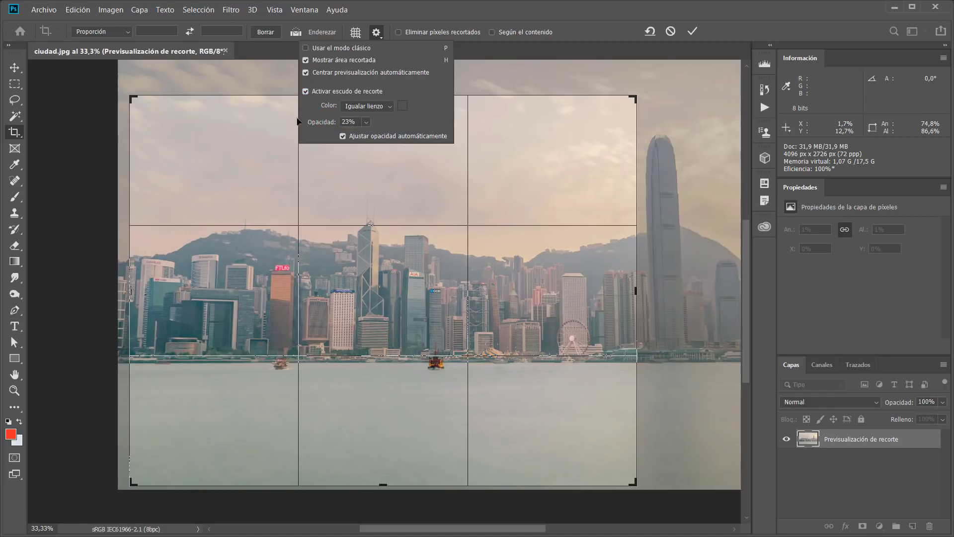
double_click(350, 122)
text(49)
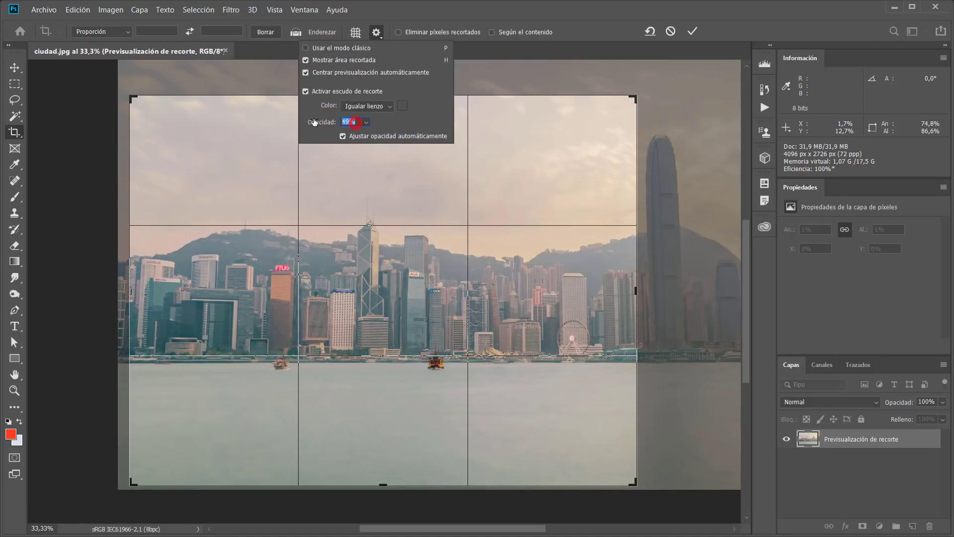
click(313, 123)
text(4)
key(BackSpace)
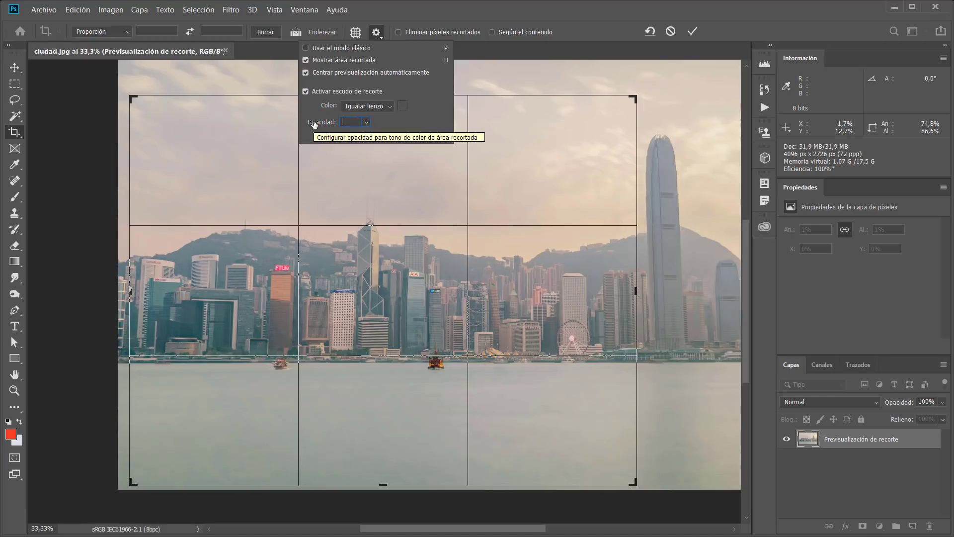
text(75)
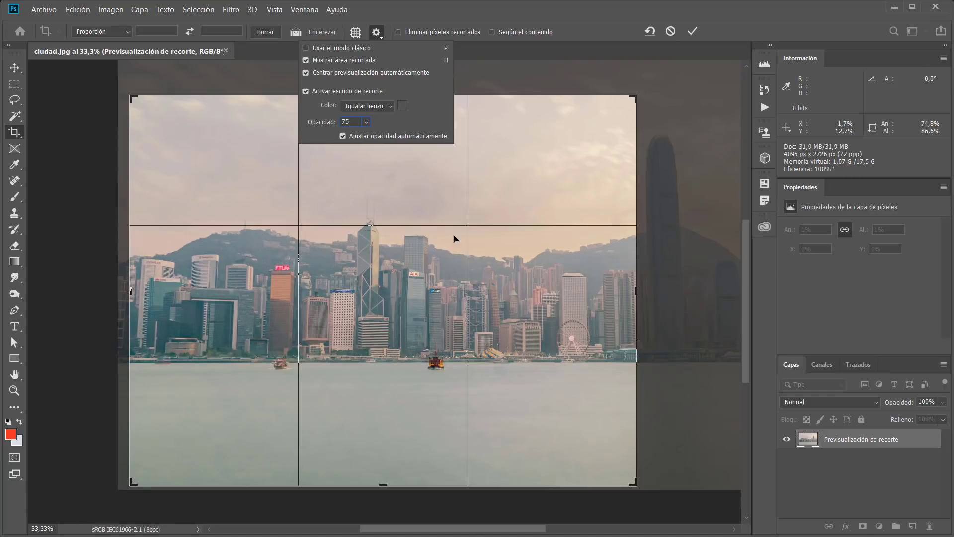
click(499, 10)
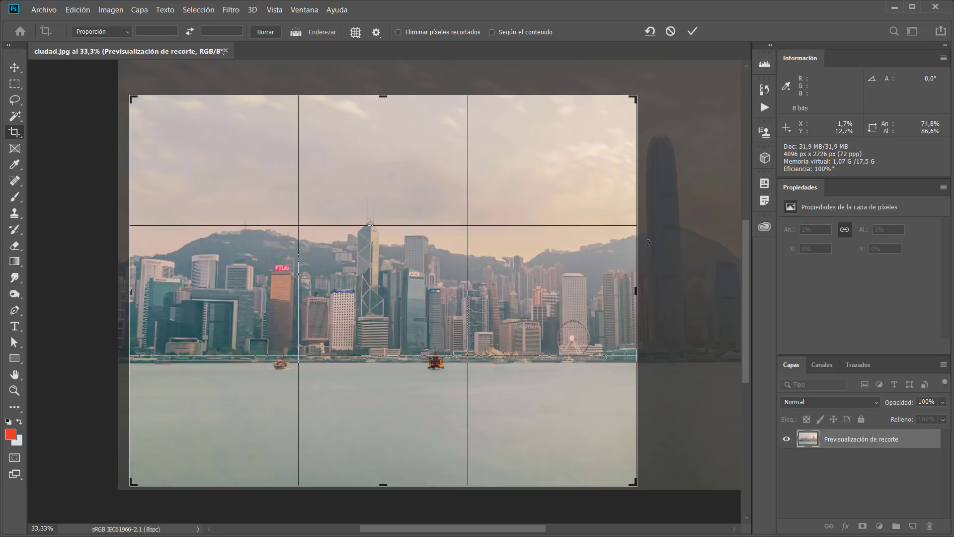
Step: Try rotating the crop to about -11°, undo back to 0°, and commit it at 3065 × 2360 px
mouse_move(655, 244)
mouse_down()
mouse_move(647, 286)
mouse_move(670, 221)
mouse_up()
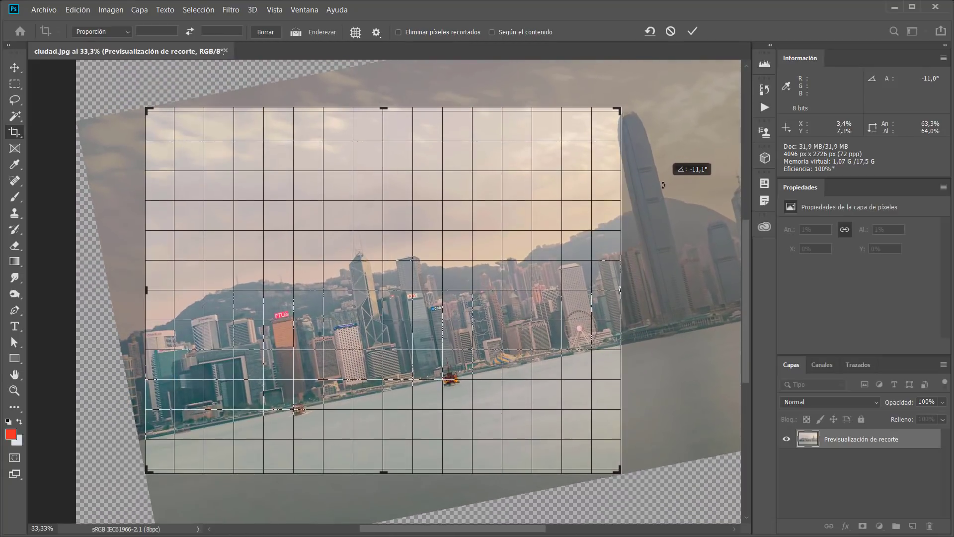
drag(671, 222, 661, 180)
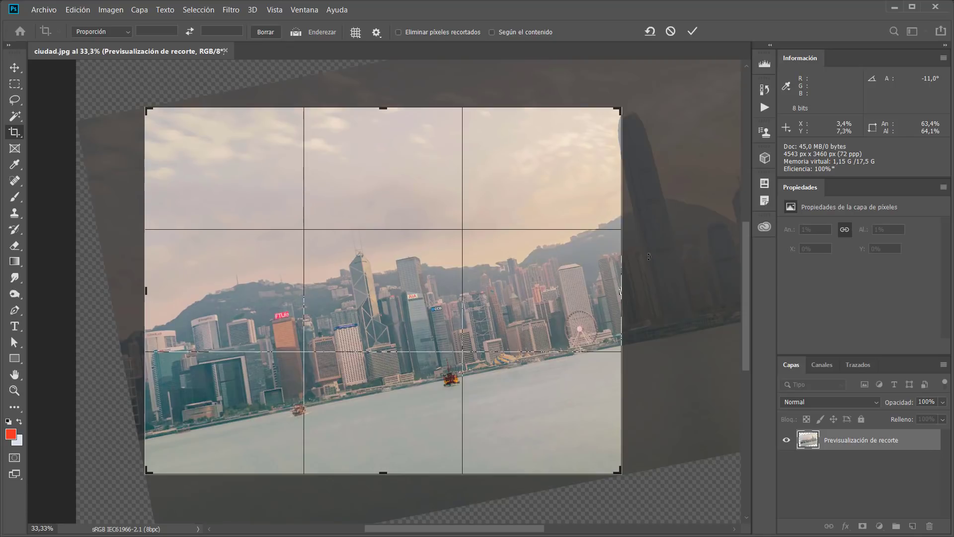
key(ctrl+z)
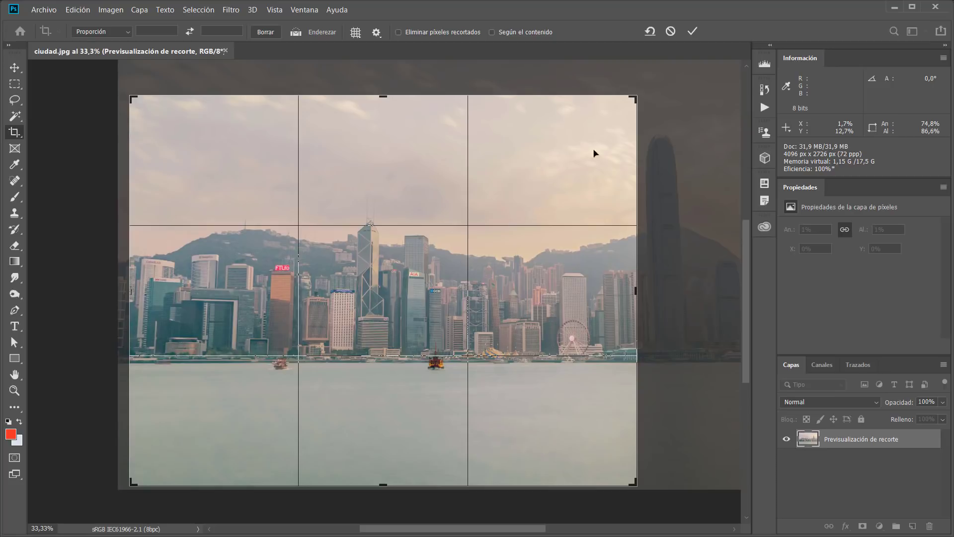
click(691, 31)
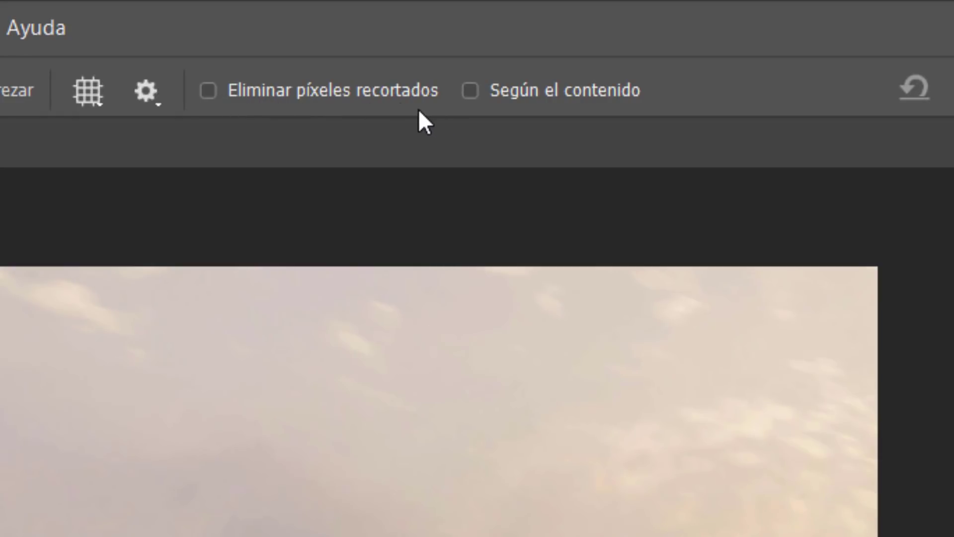
Step: Turn on deleting cropped pixels and widen a new crop to 83.0% to include the tower
click(208, 90)
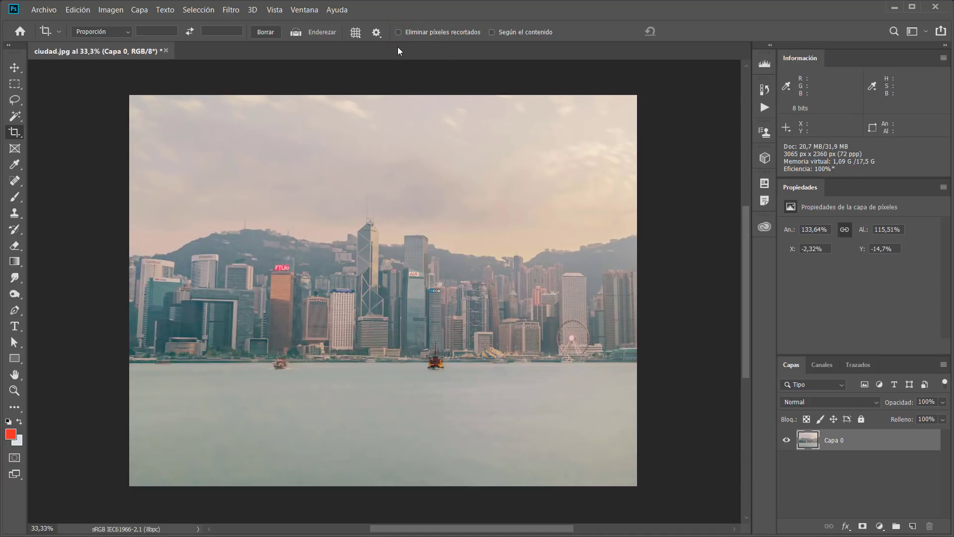
click(15, 132)
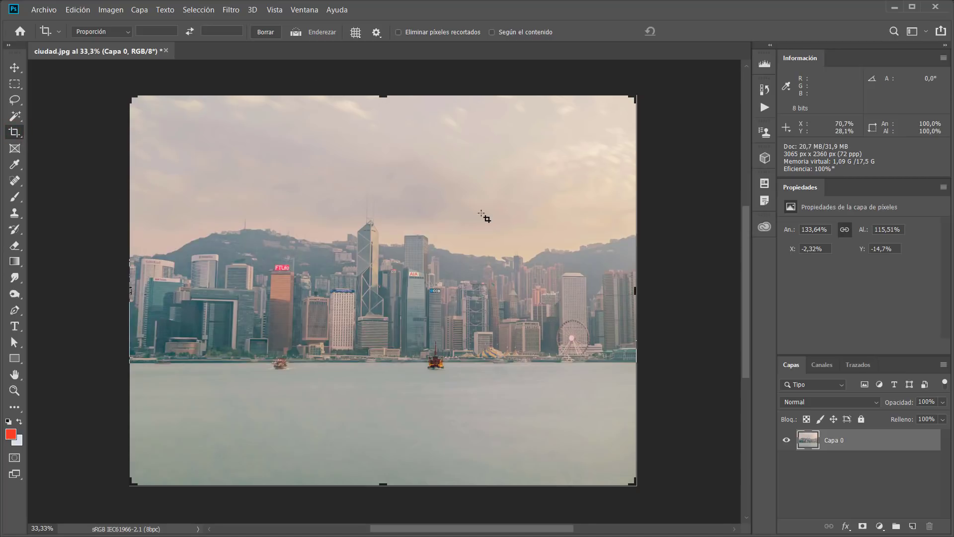
click(491, 182)
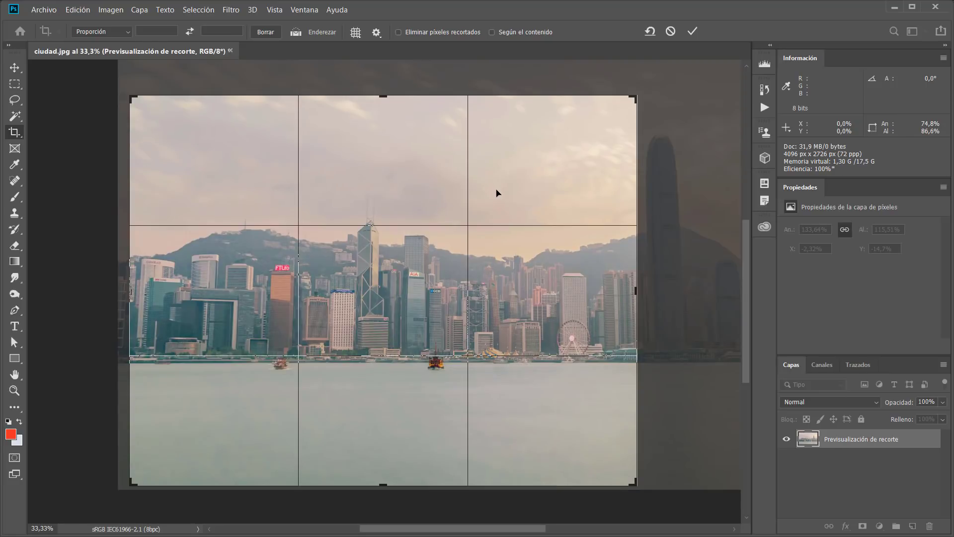
drag(499, 189, 439, 205)
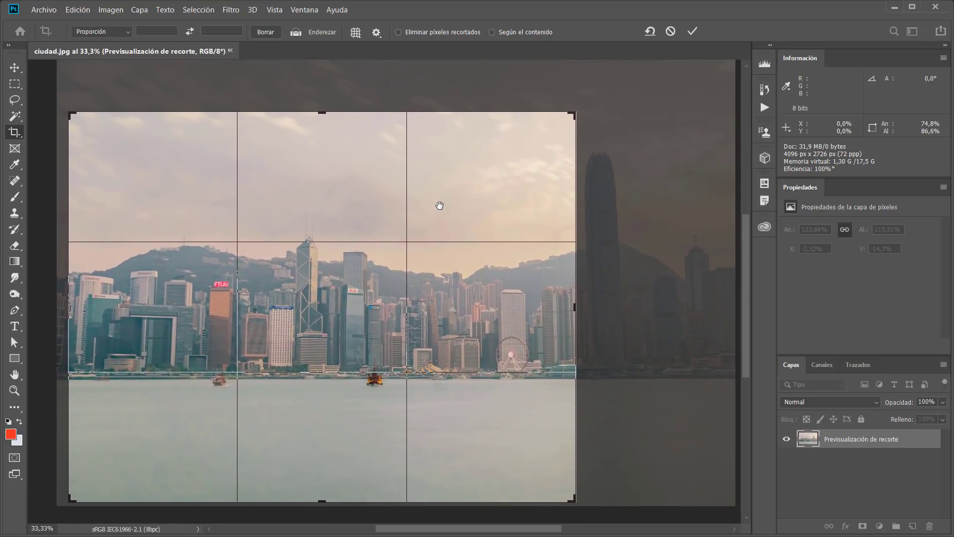
key(ctrl+minus)
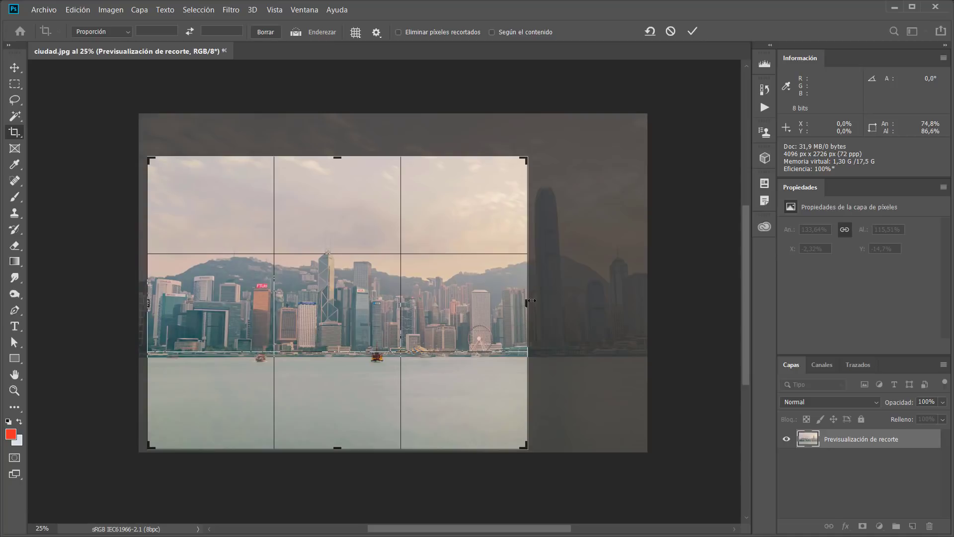
drag(530, 300, 551, 299)
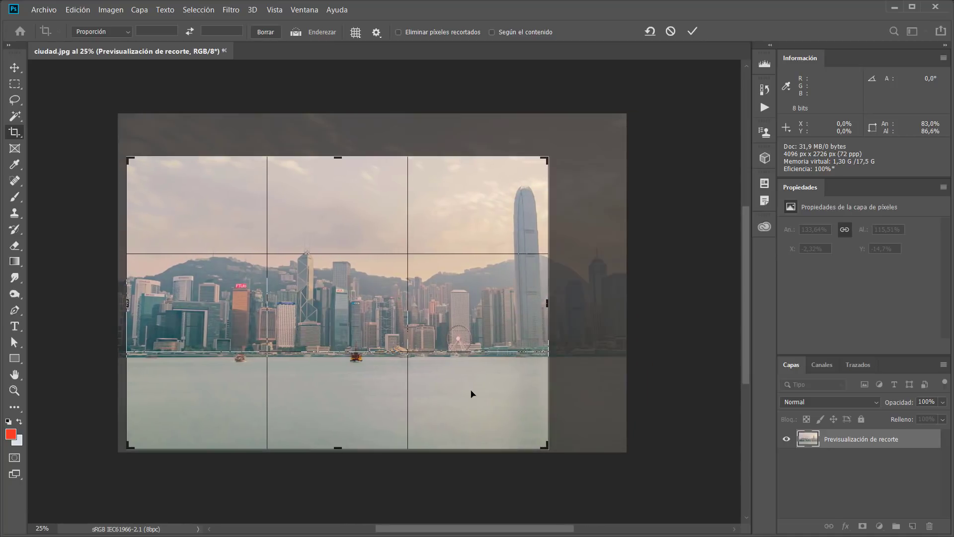
click(693, 31)
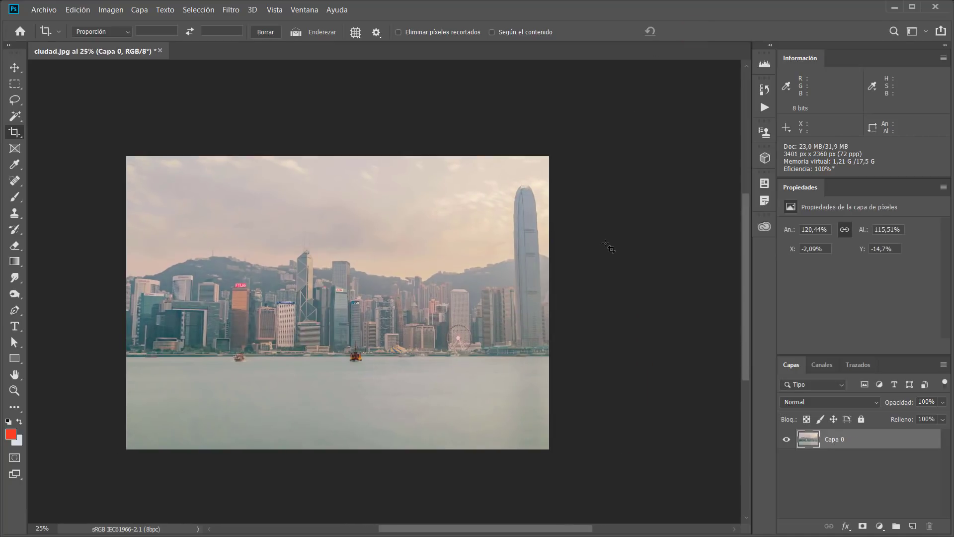
click(435, 31)
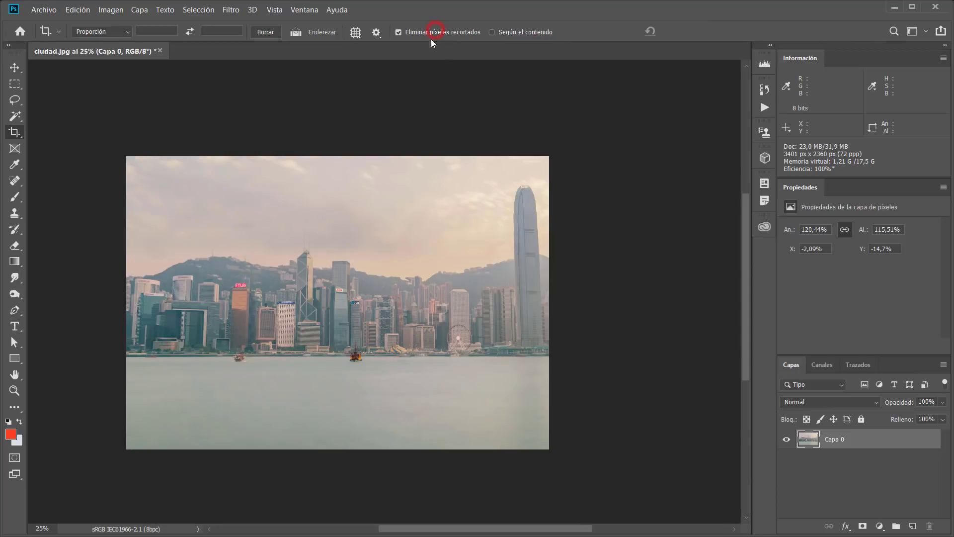
click(377, 219)
drag(550, 303, 479, 277)
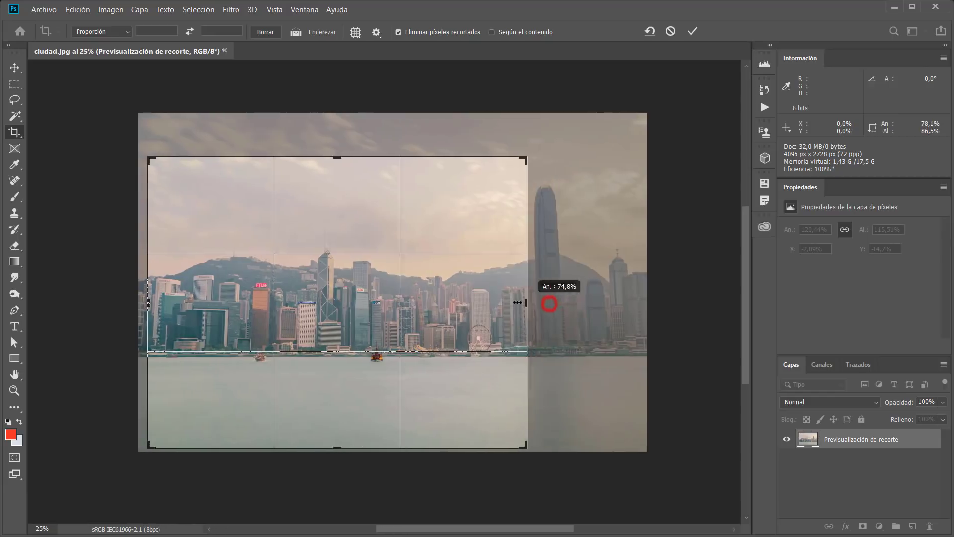
click(693, 32)
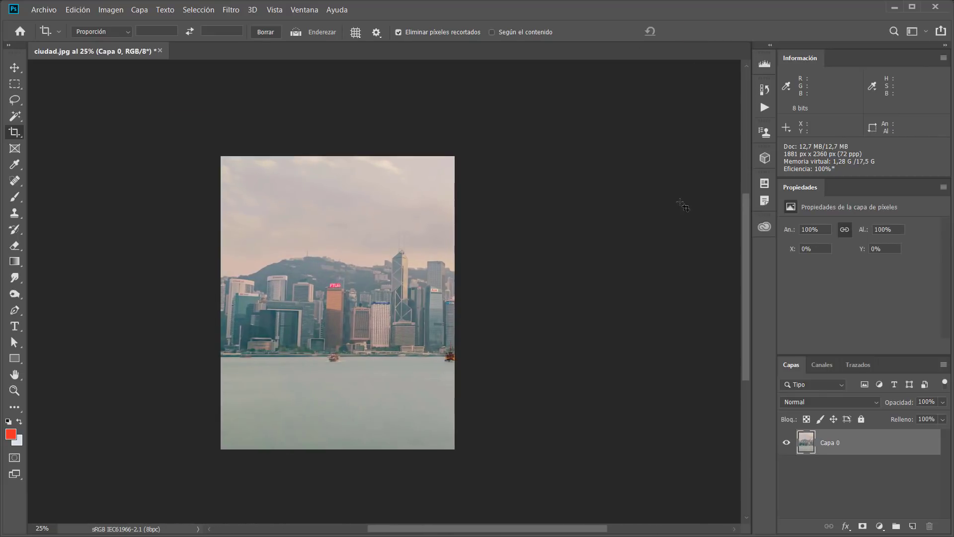
click(339, 221)
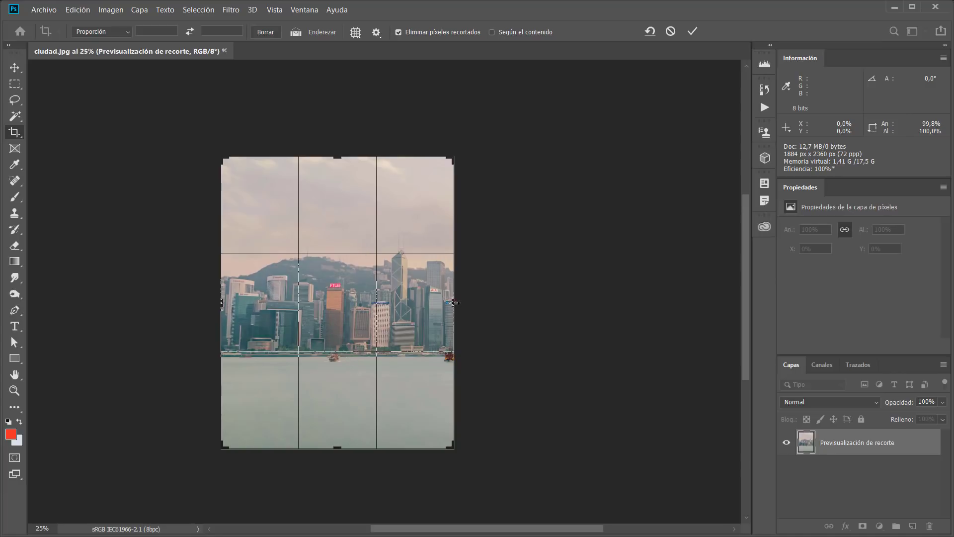
drag(454, 303, 546, 302)
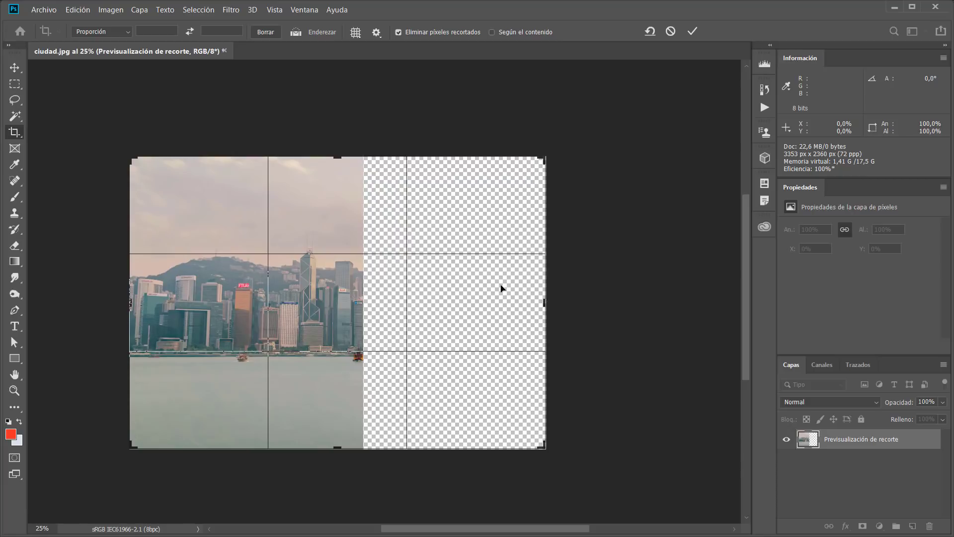
key(Escape)
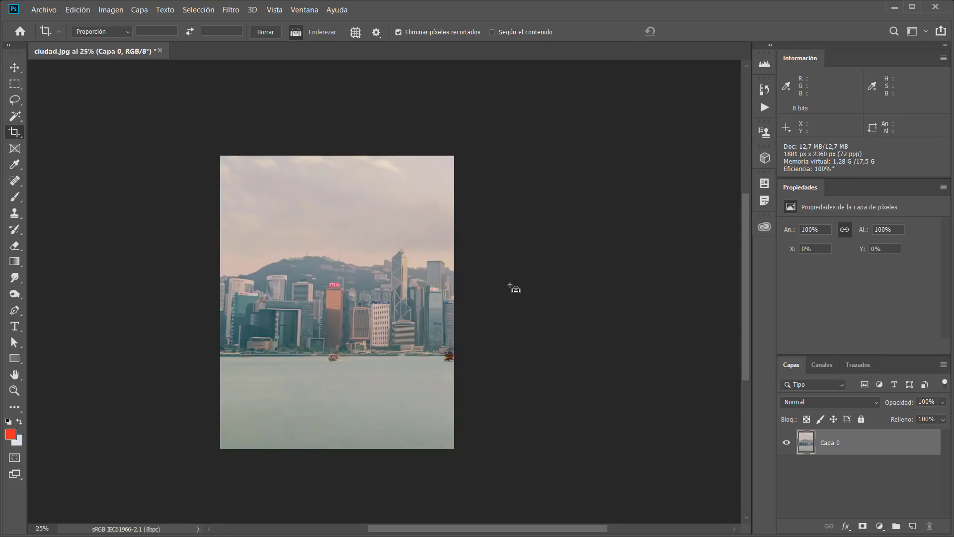
click(77, 10)
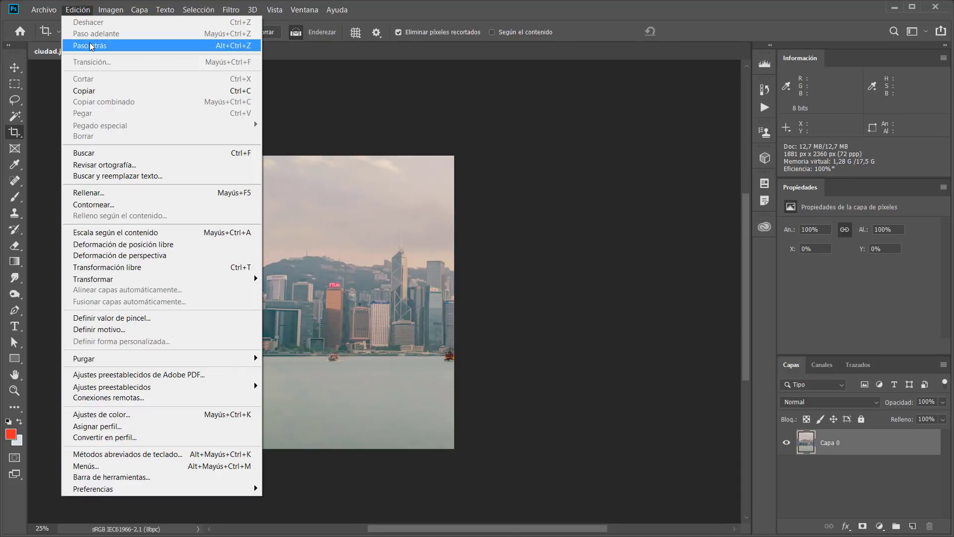
click(91, 47)
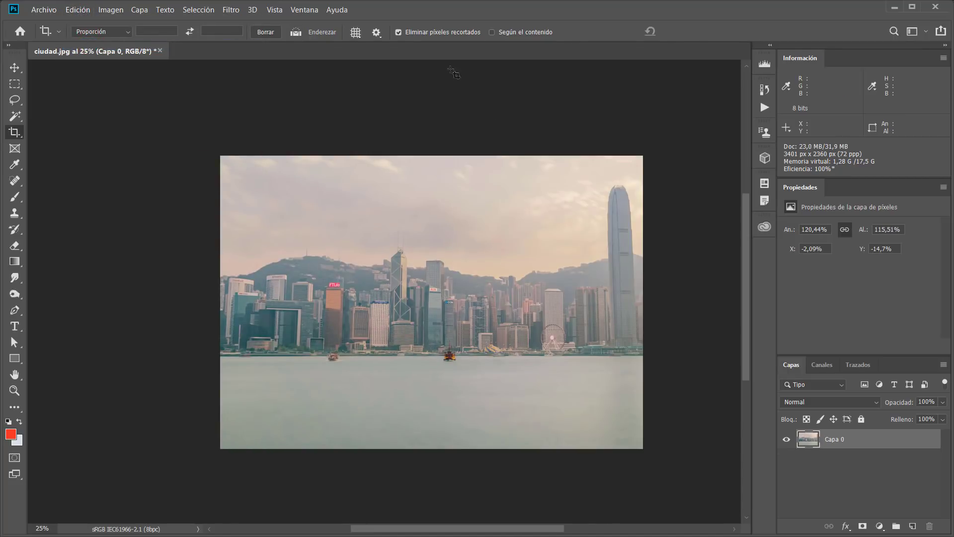
click(433, 32)
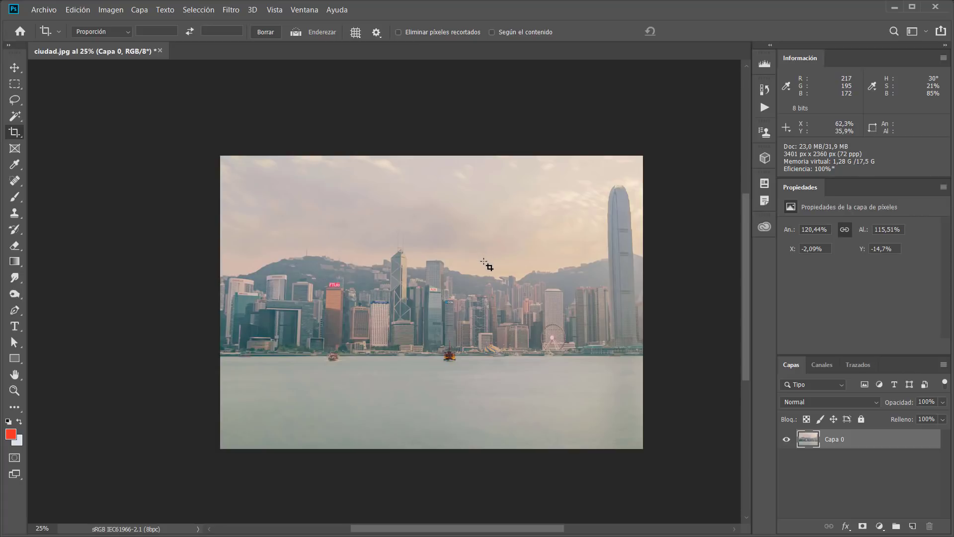
Step: Resize the crop edges, reset the frame to its default, and commit the full-size crop
click(486, 264)
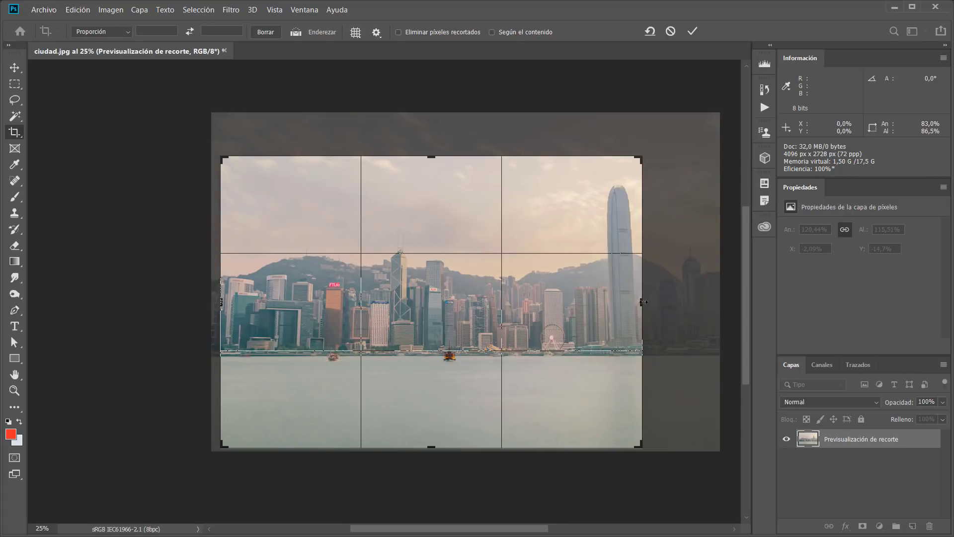
drag(643, 302, 658, 301)
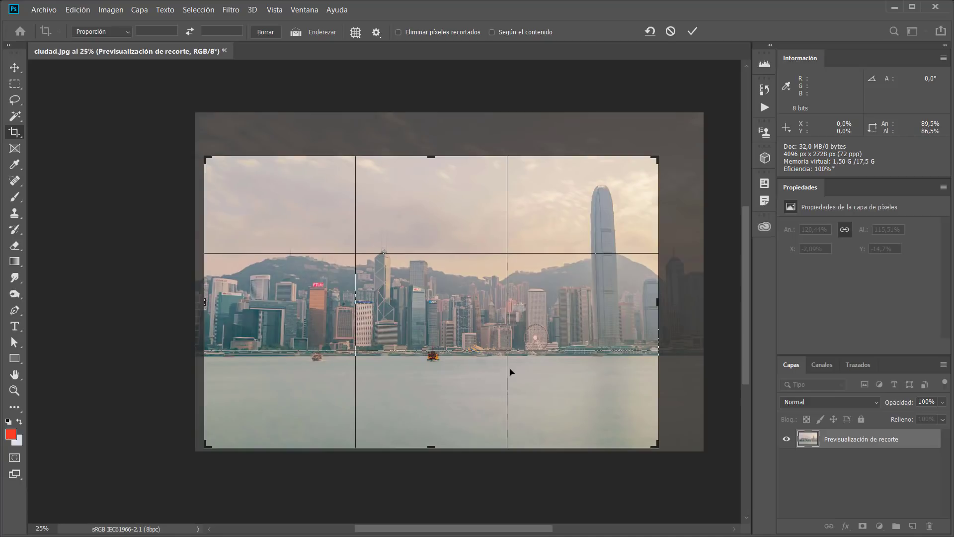
key(ctrl+z)
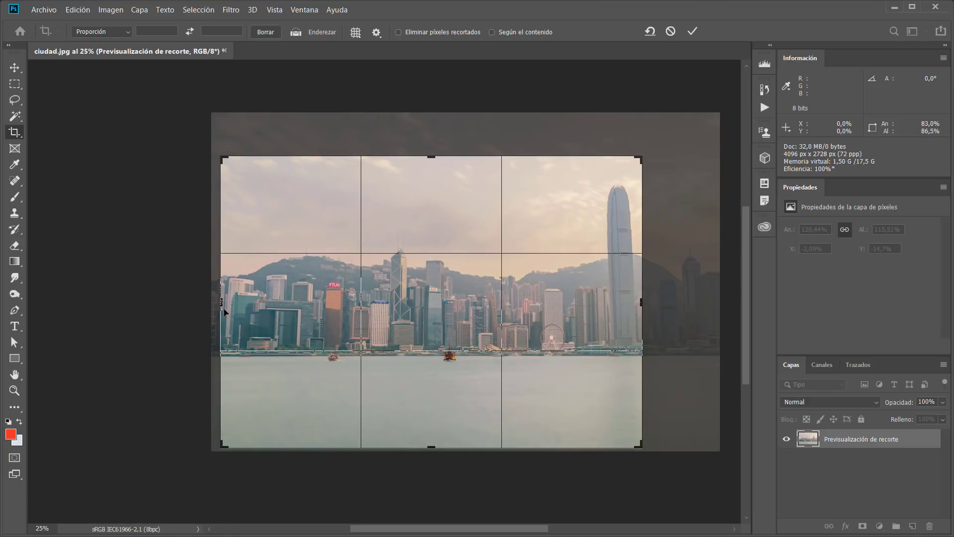
drag(224, 309, 265, 302)
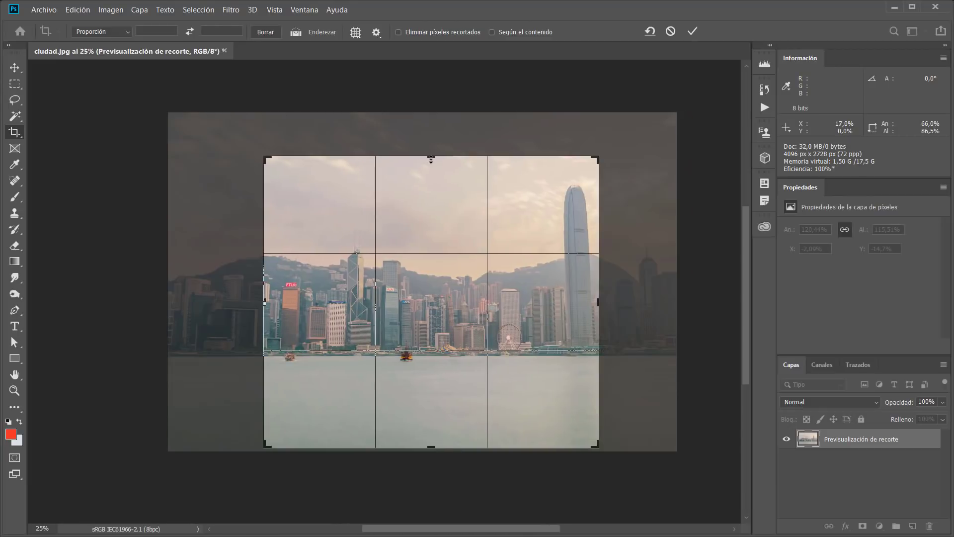
drag(432, 156, 438, 162)
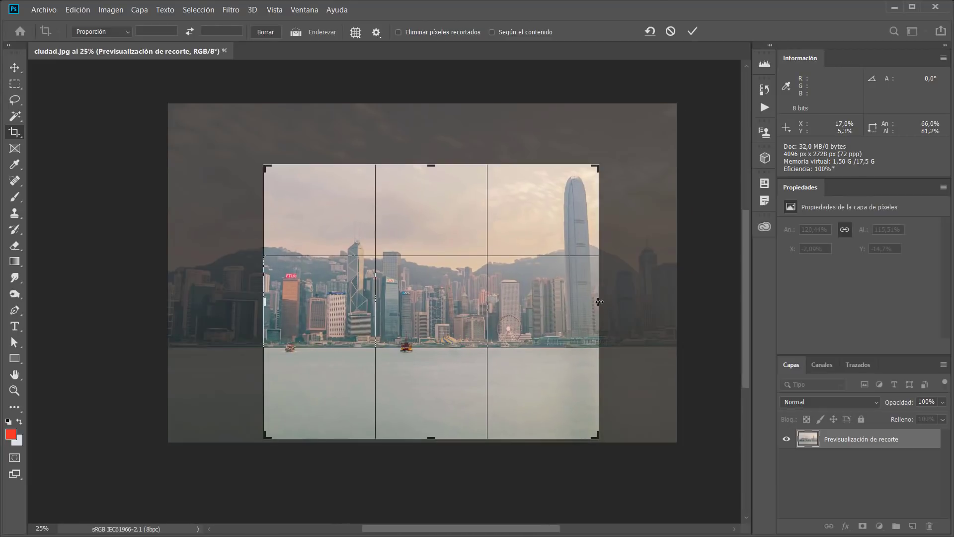
drag(599, 301, 574, 302)
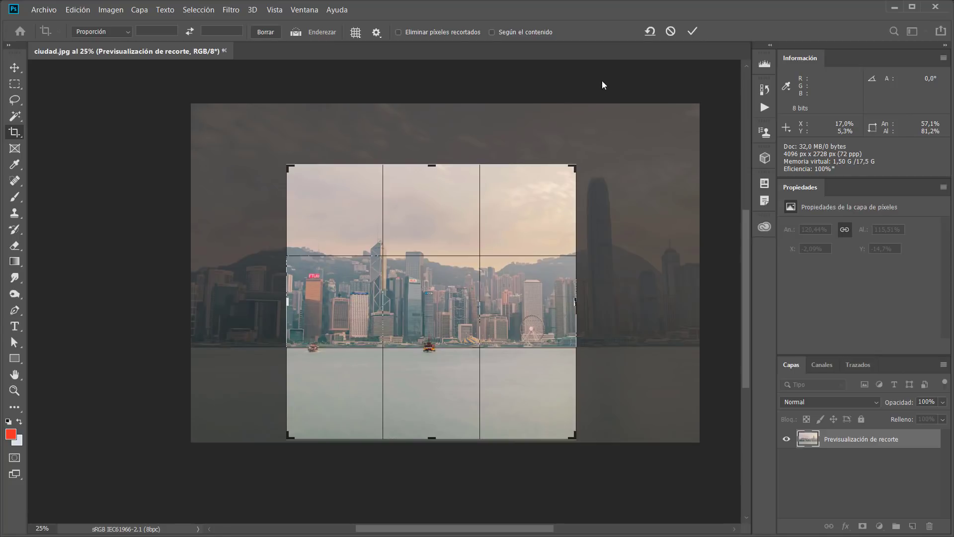
click(650, 32)
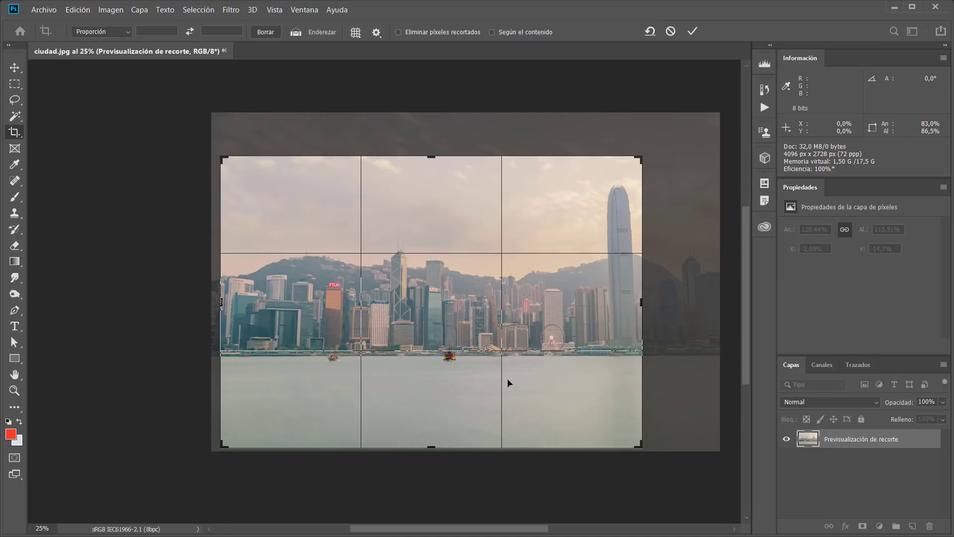
click(693, 31)
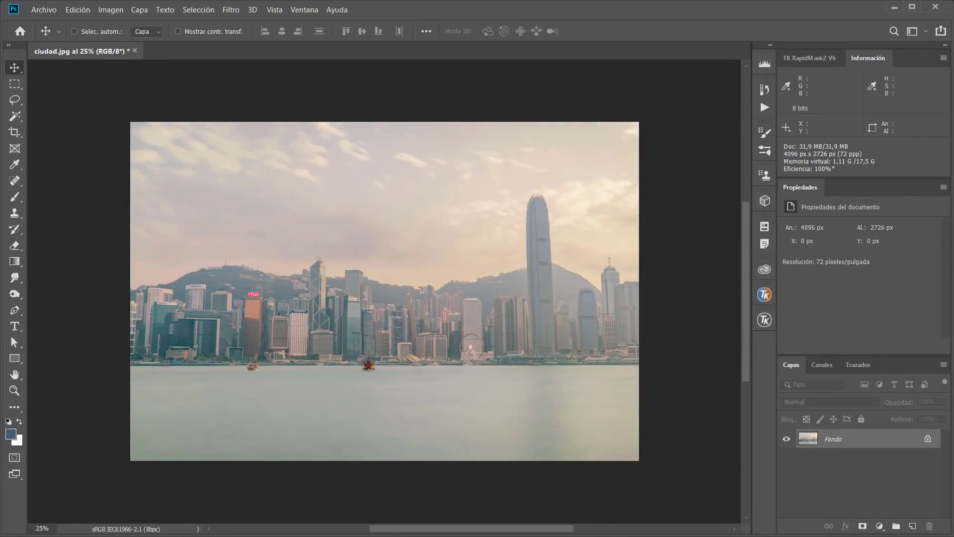
click(15, 133)
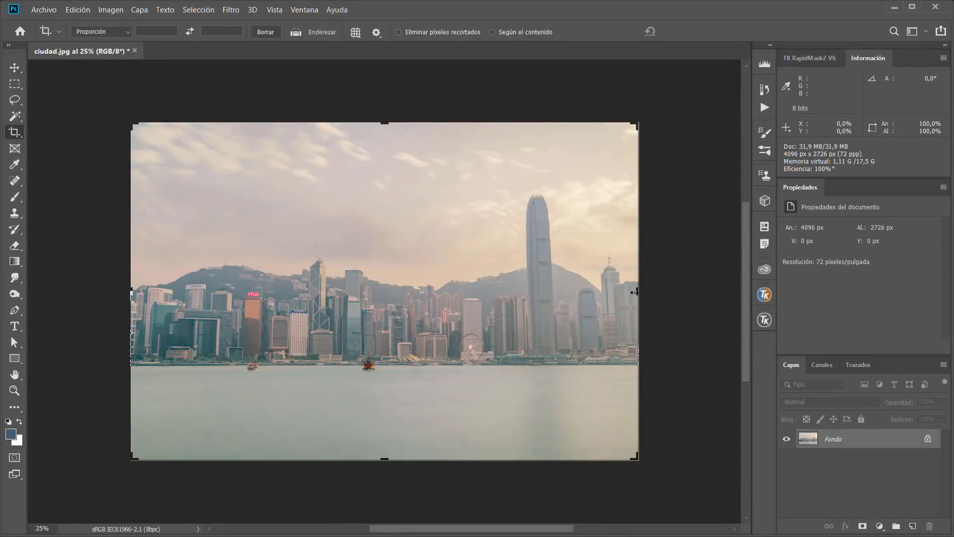
drag(638, 292, 572, 293)
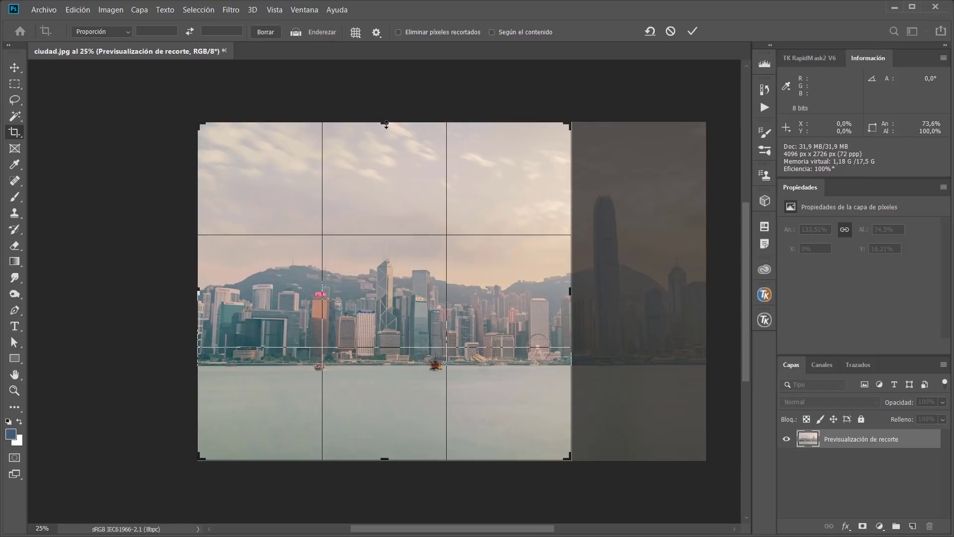
mouse_move(386, 124)
mouse_down()
mouse_move(383, 142)
mouse_move(386, 90)
mouse_up()
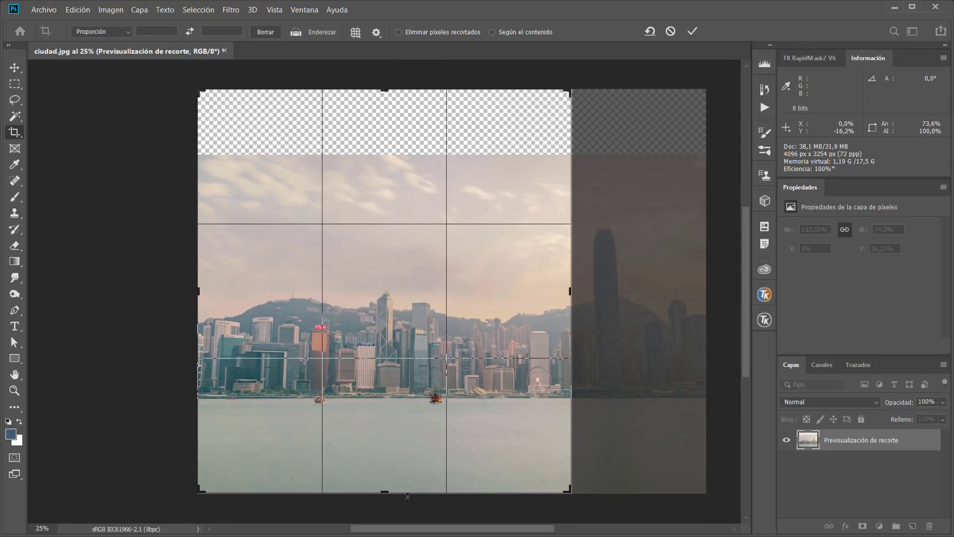
drag(389, 495, 392, 517)
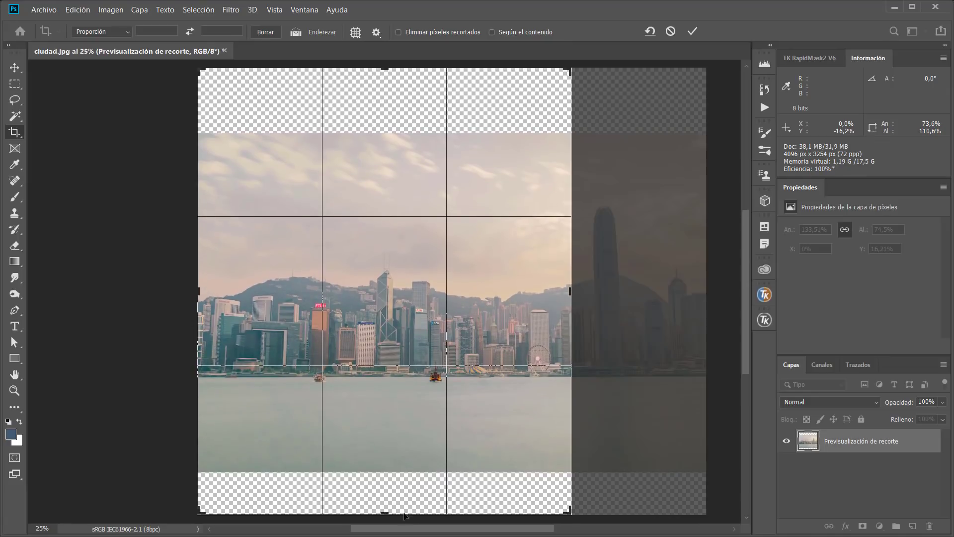
click(693, 31)
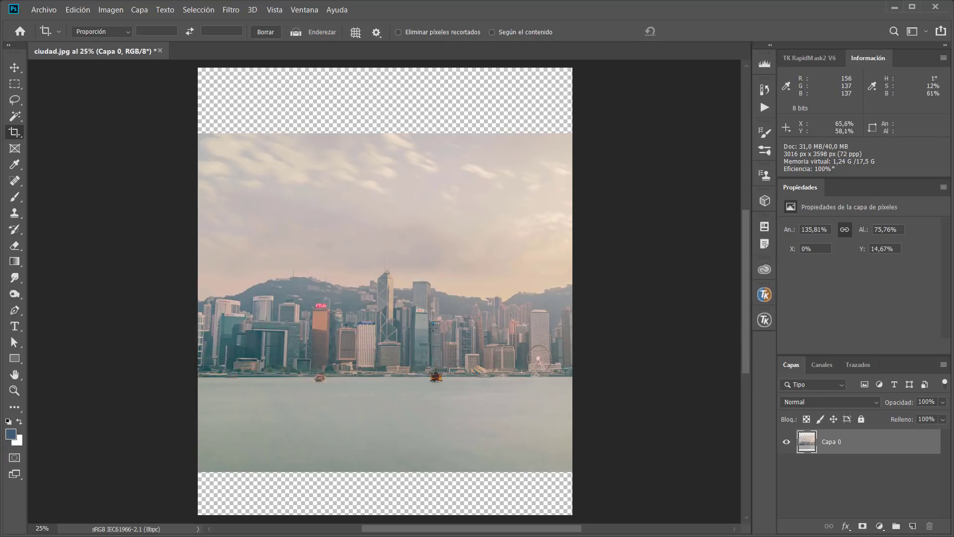
key(ctrl+z)
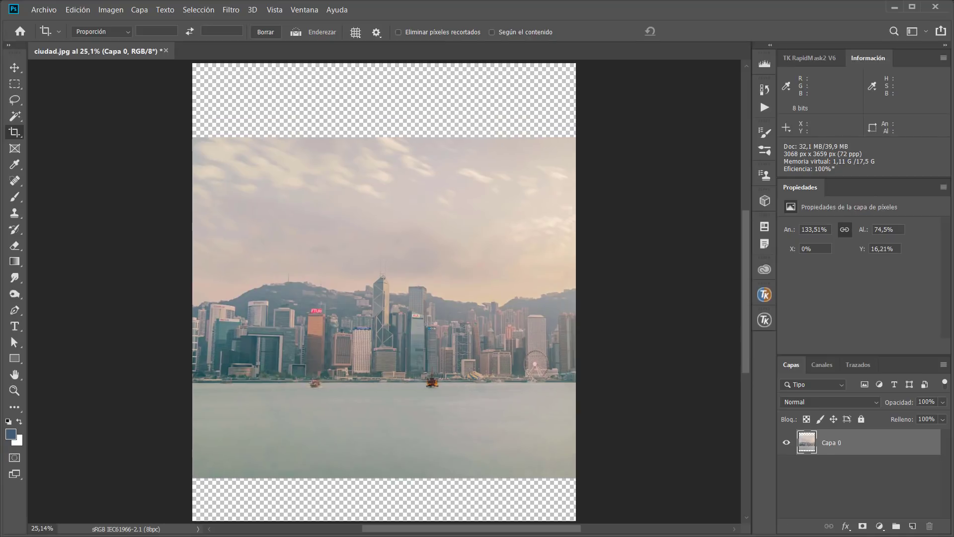
key(ctrl+z)
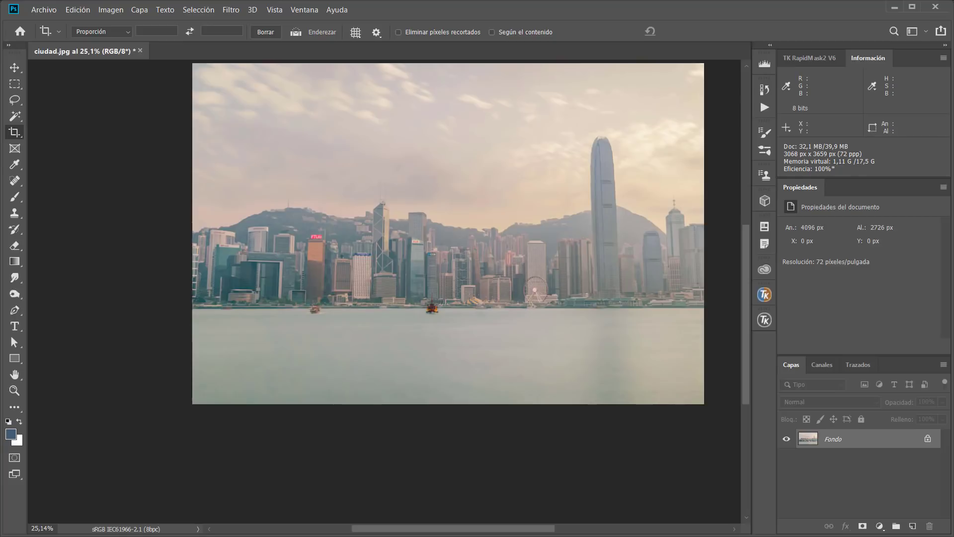
drag(482, 268, 431, 329)
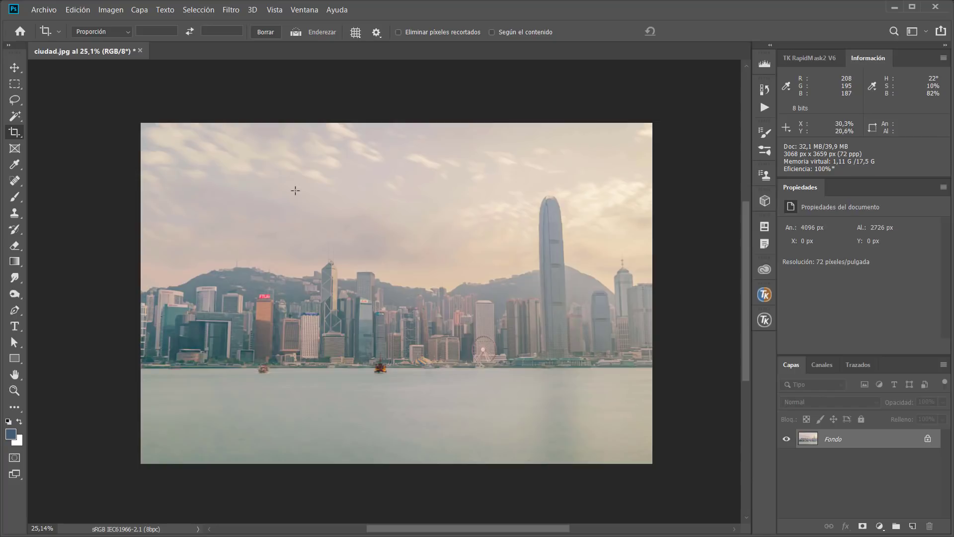
Step: Narrow the crop from the right and extend it past top and bottom into a 2935 × 3433 px portrait
click(11, 133)
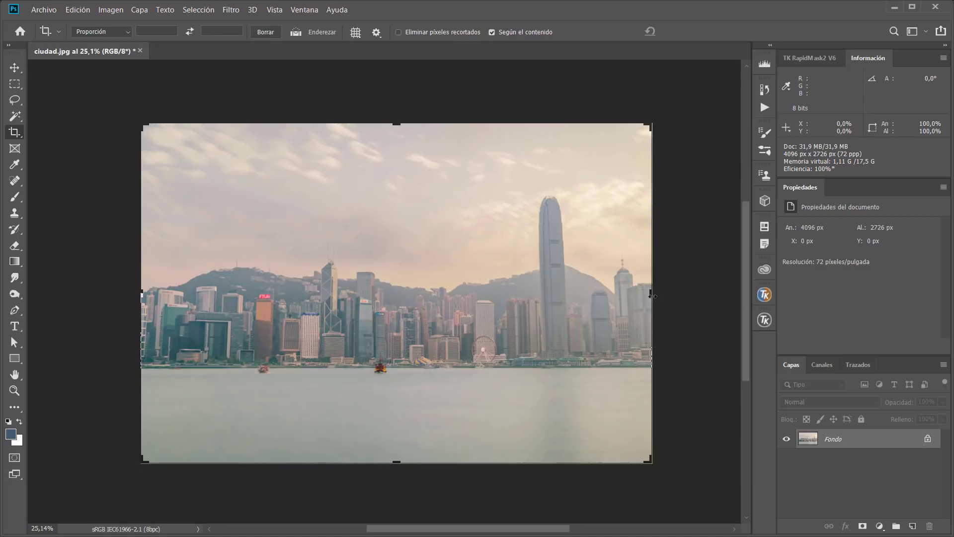
drag(649, 298, 594, 300)
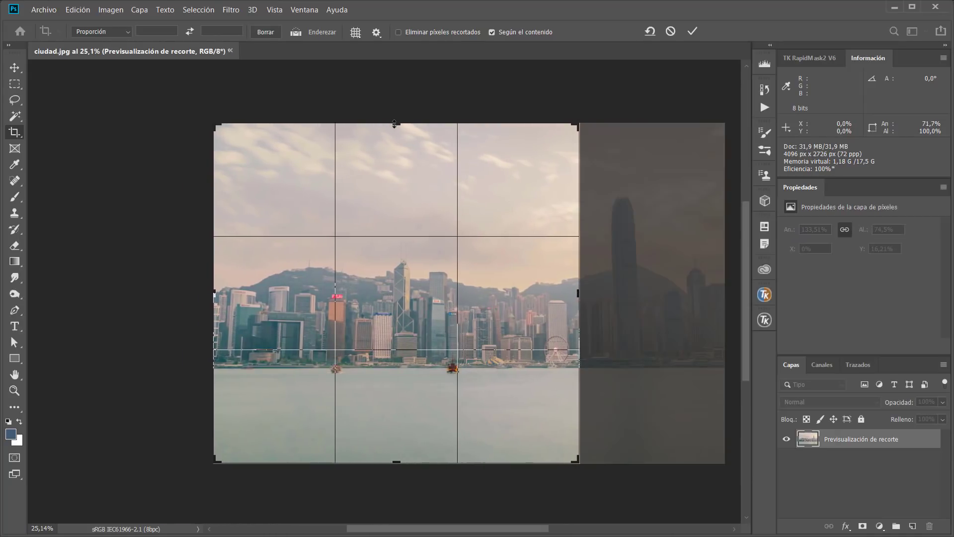
drag(396, 129, 396, 80)
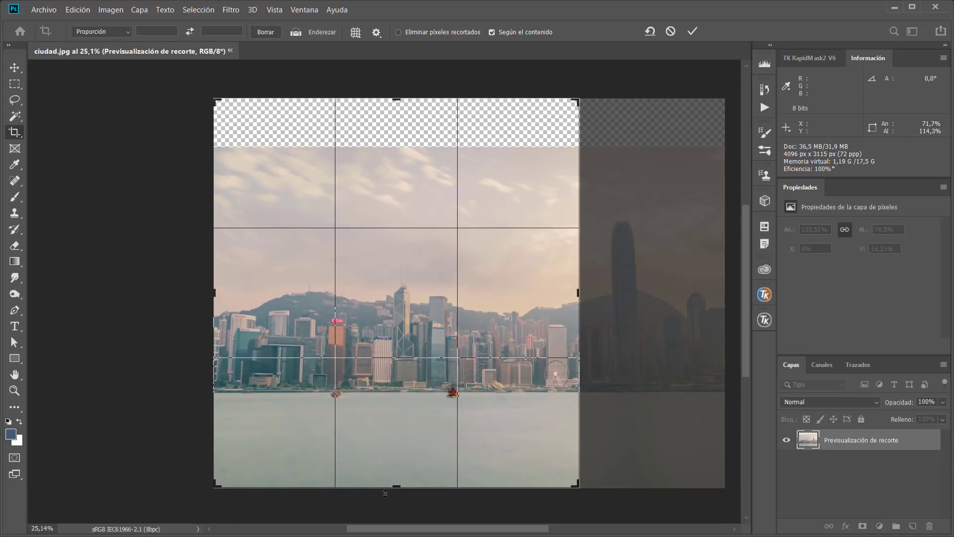
drag(398, 487, 400, 504)
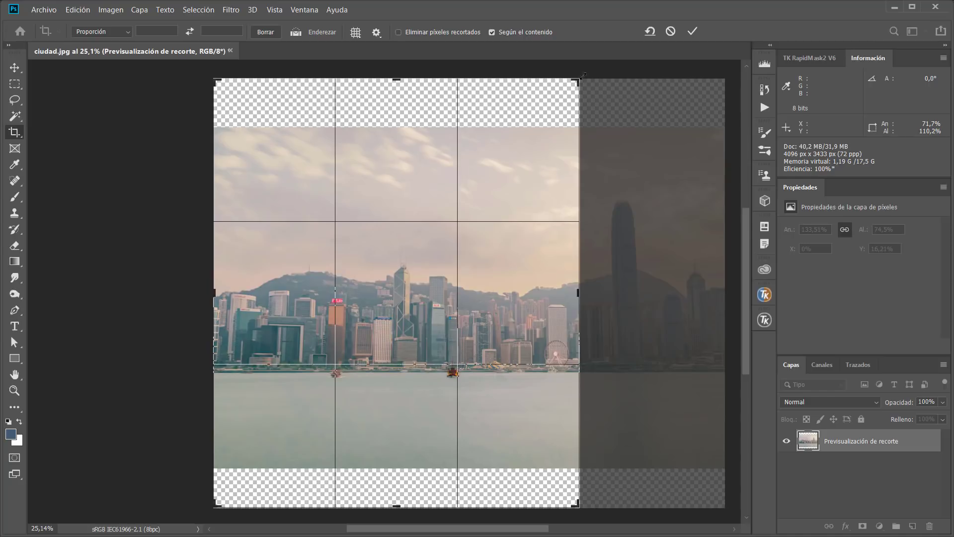
click(694, 33)
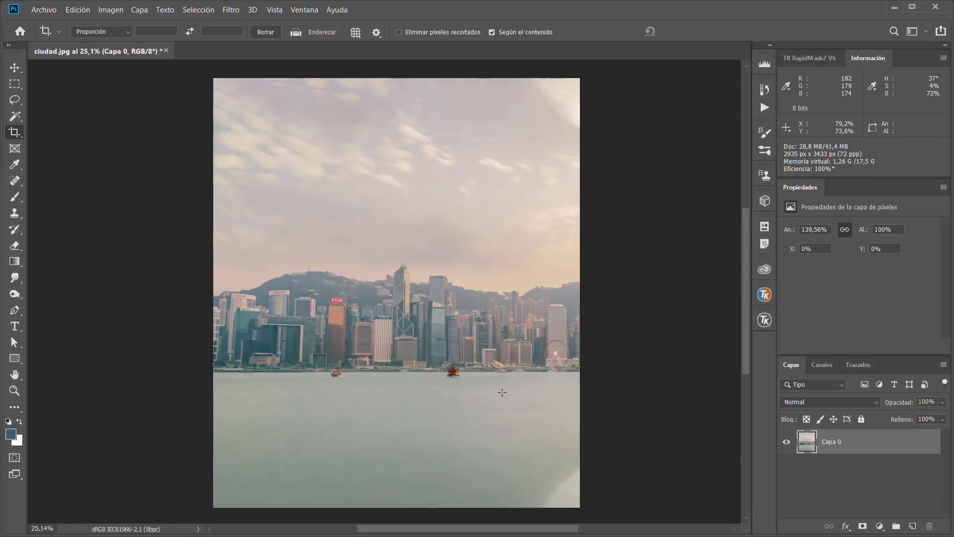
Step: Extend the crop past the photo's left edge twice, applying each content-filled widening
click(368, 307)
drag(213, 293, 184, 296)
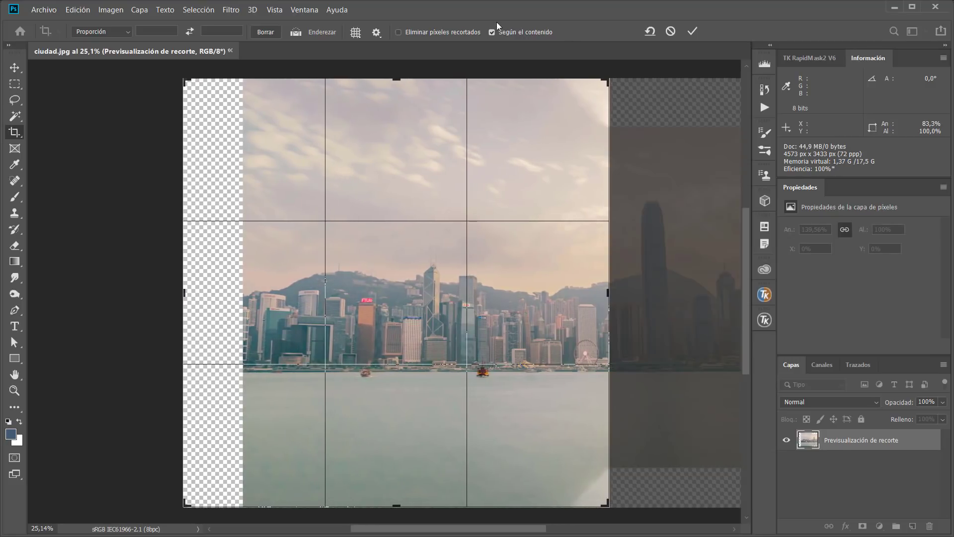
click(693, 31)
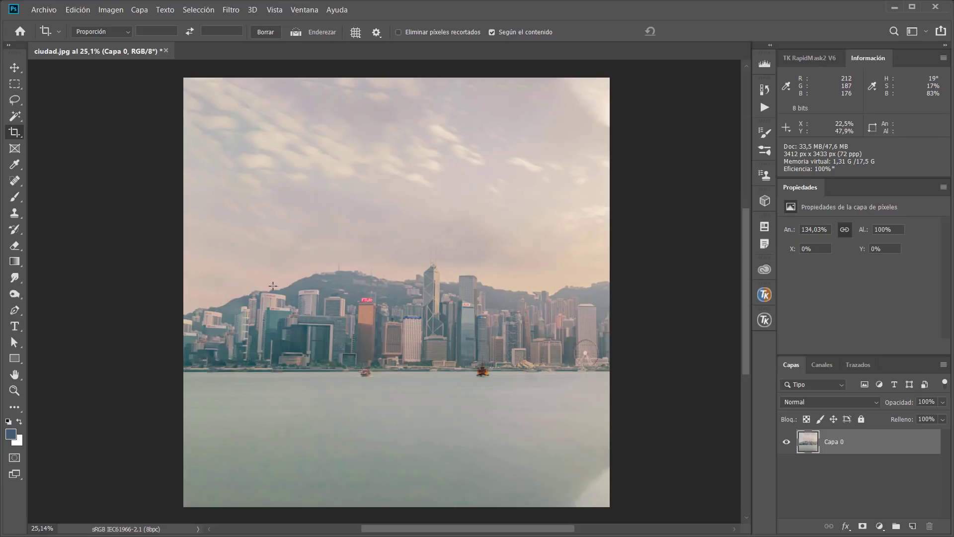
click(311, 207)
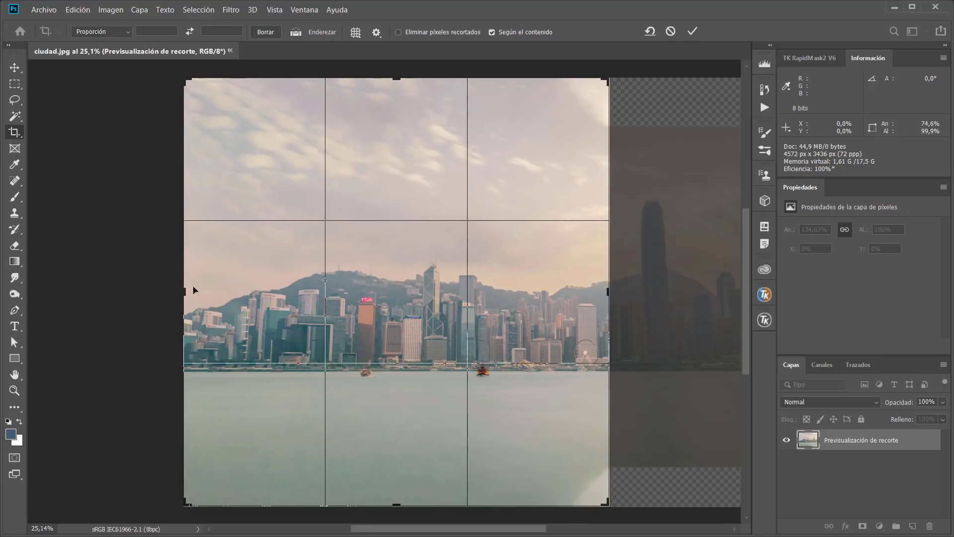
mouse_move(184, 290)
mouse_down()
mouse_move(150, 284)
mouse_move(183, 281)
mouse_up()
key(Return)
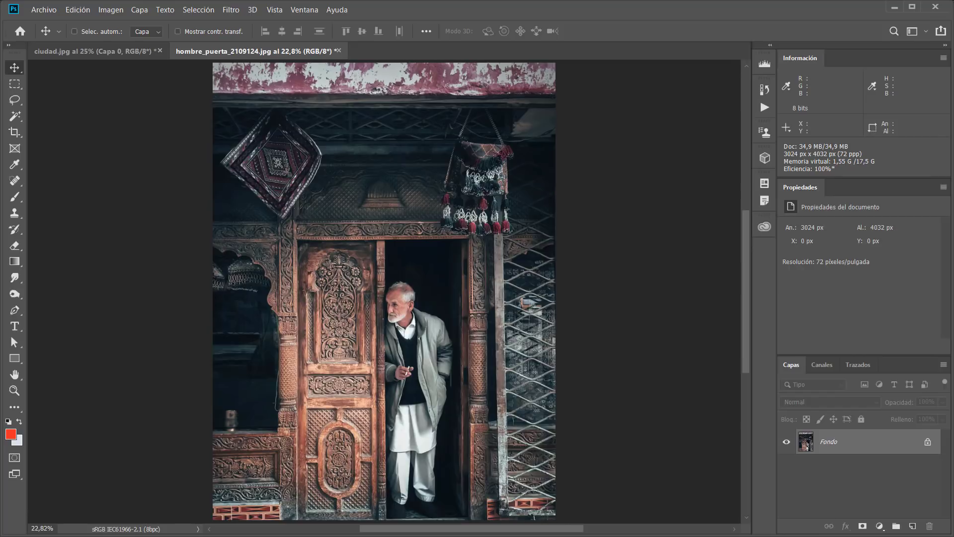
Step: Draw a crop around the man and carved door, lower its bottom edge, and commit at 1820 × 1469 px
click(14, 132)
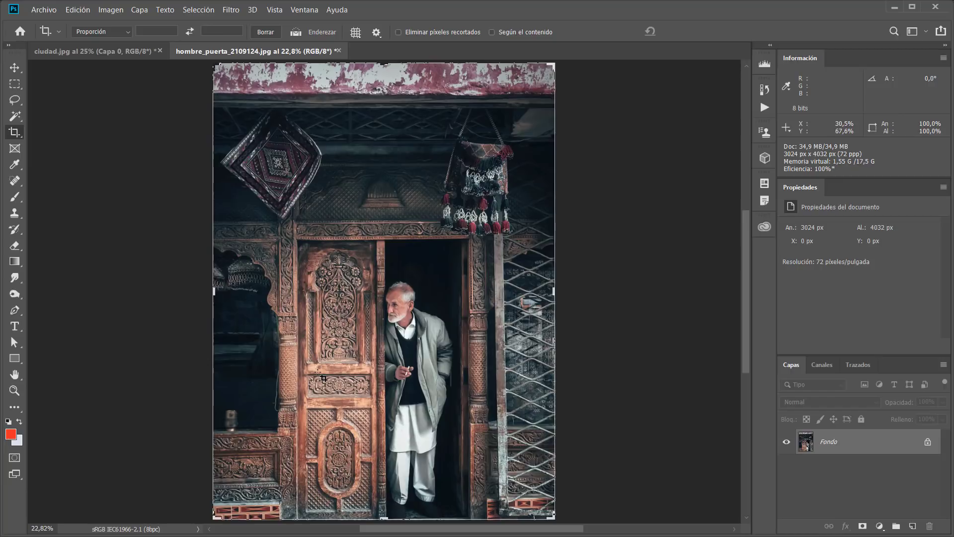
drag(281, 224, 468, 358)
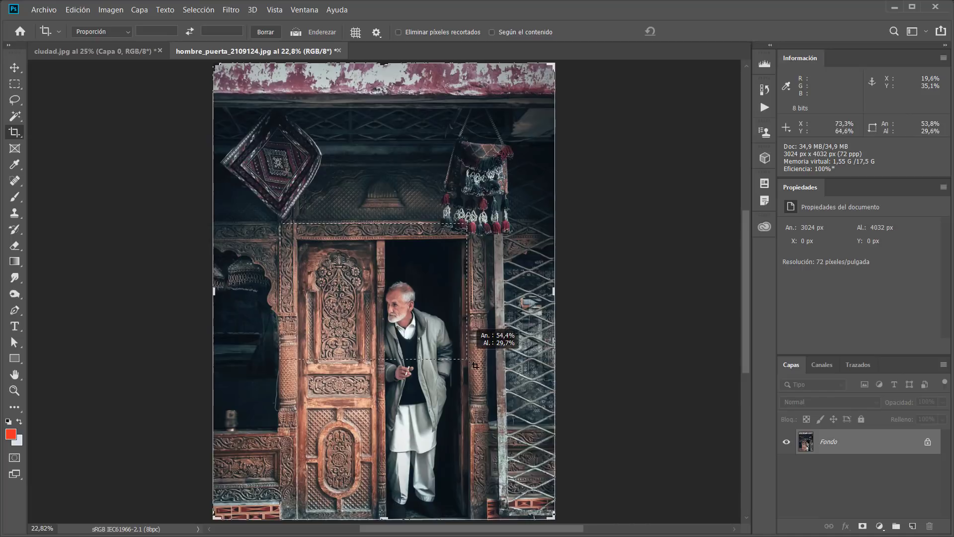
drag(476, 365, 487, 366)
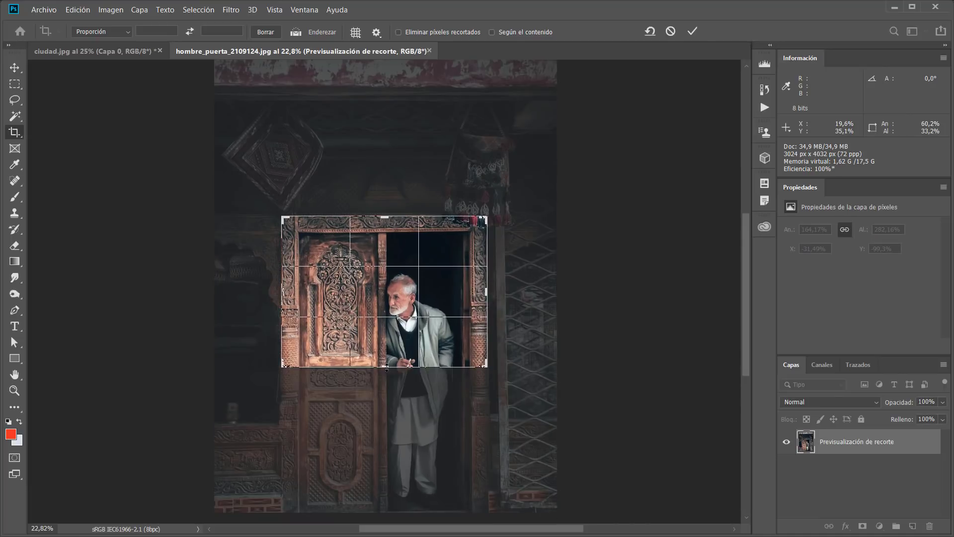
drag(386, 368, 371, 388)
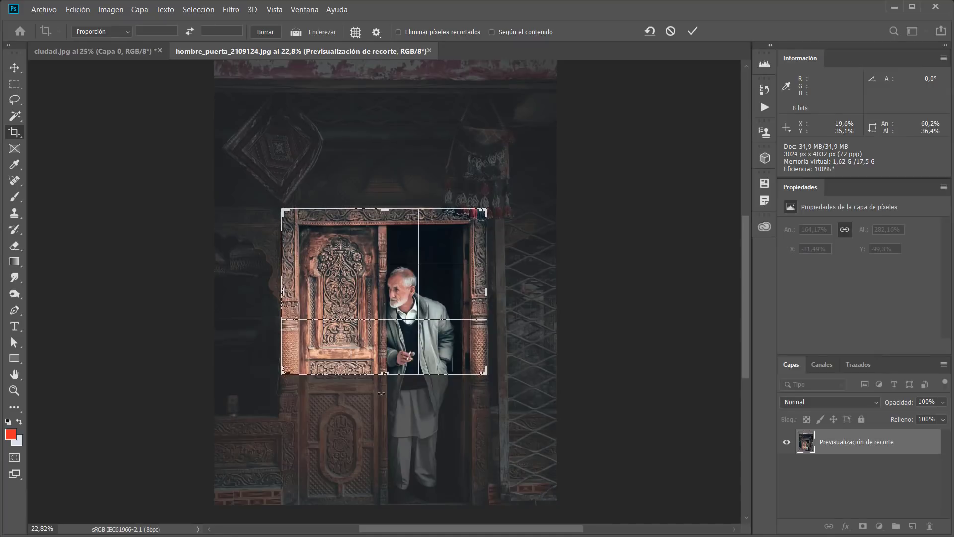
click(692, 32)
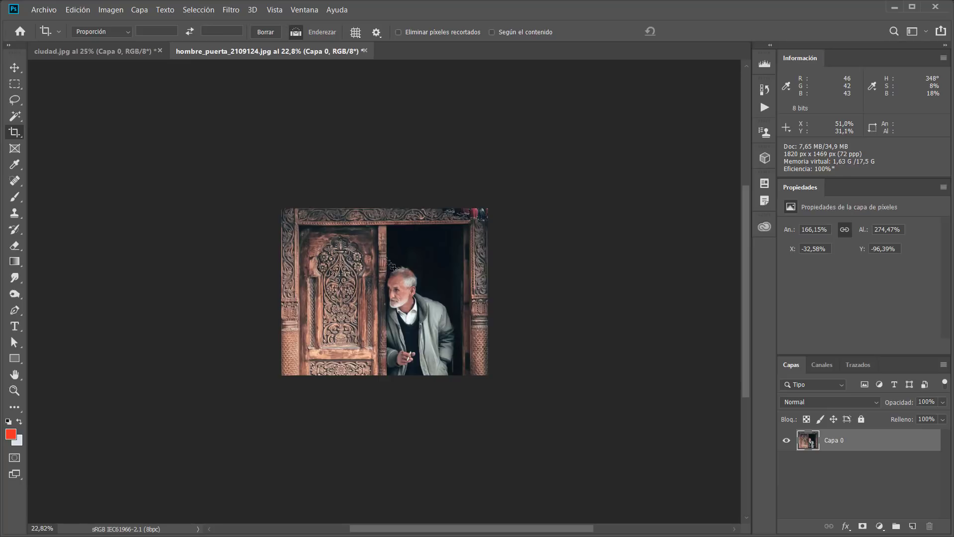
scroll(391, 265, up, 1)
scroll(390, 264, up, 1)
scroll(390, 264, up, 1)
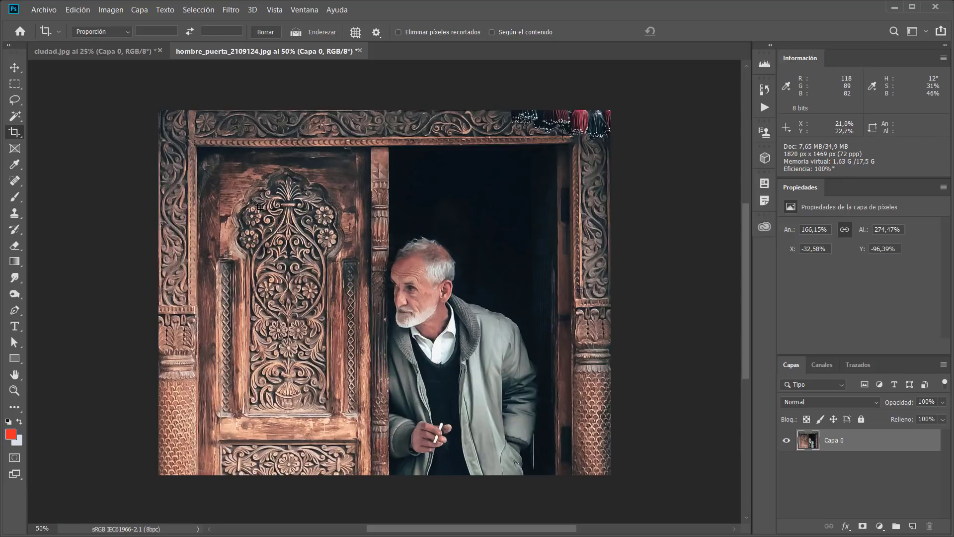
Step: Draw a test crop over the doorway photo, reset it, and cancel it
drag(248, 185, 575, 439)
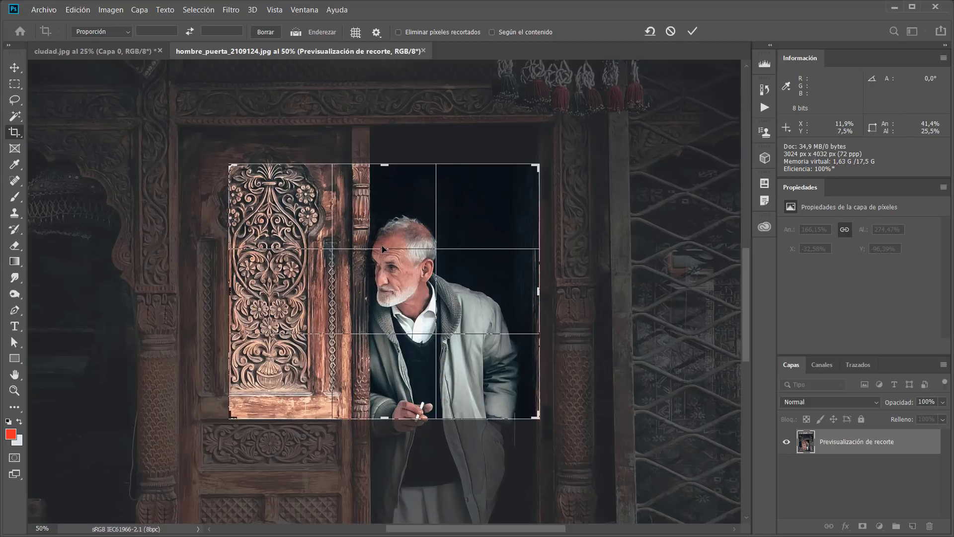
click(649, 31)
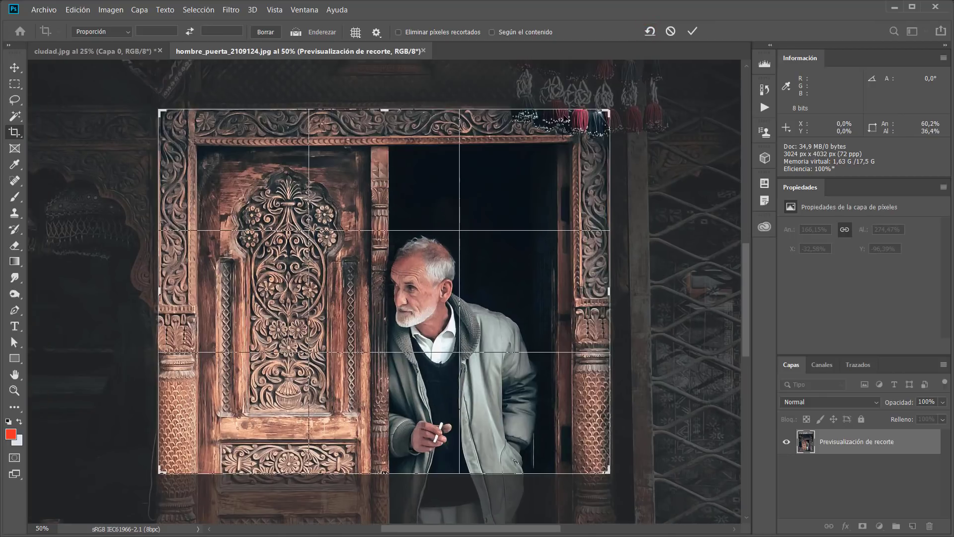
click(670, 31)
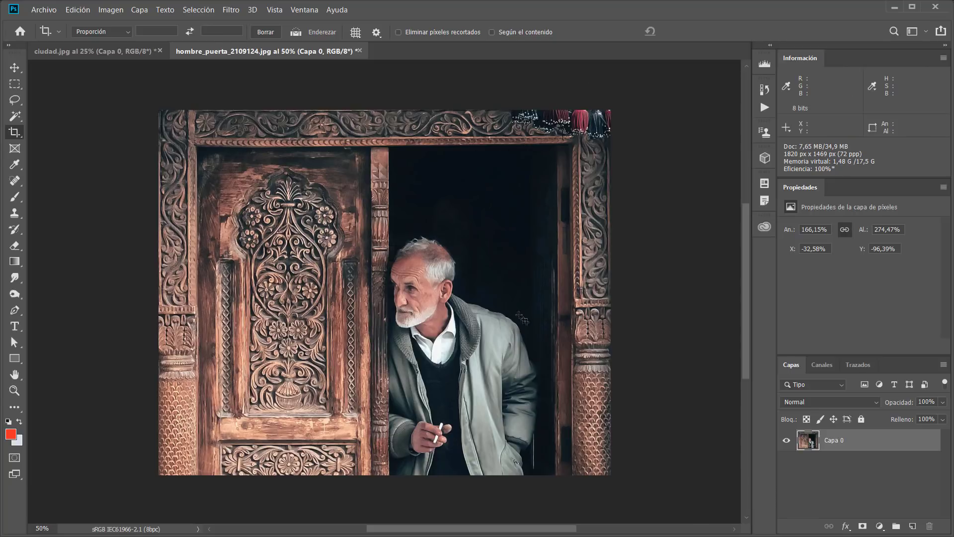
Step: Extend the crop down to the man's feet and apply it, giving a 1820 × 2616 px portrait
click(358, 202)
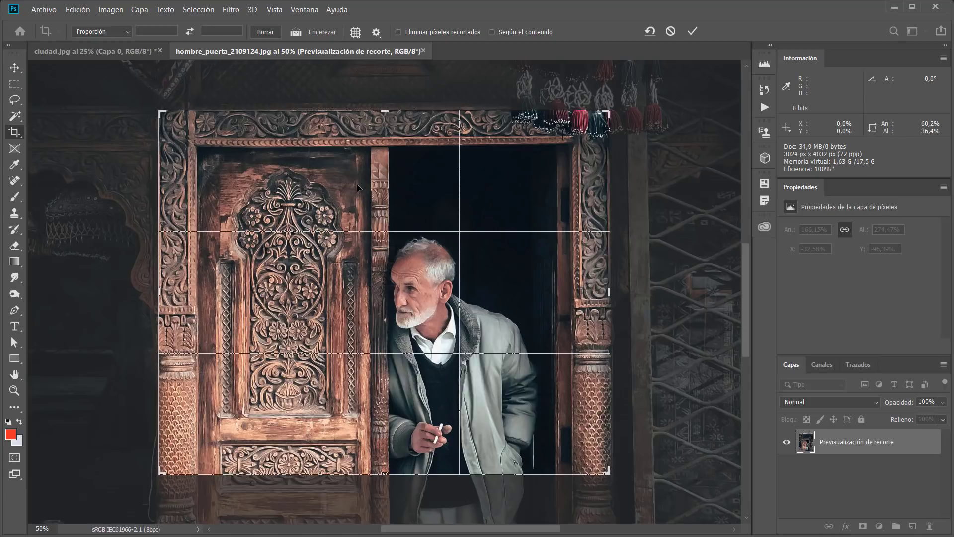
key(ctrl+minus)
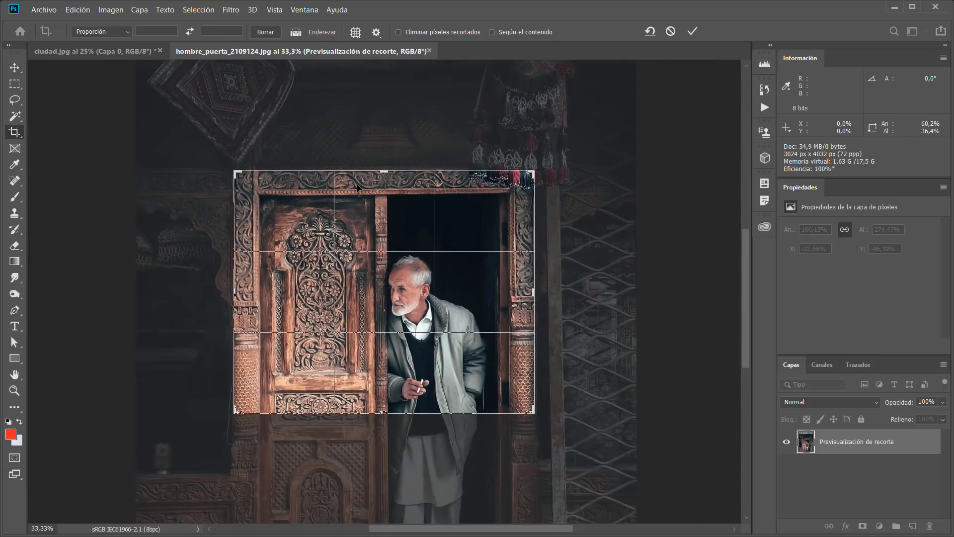
key(ctrl+0)
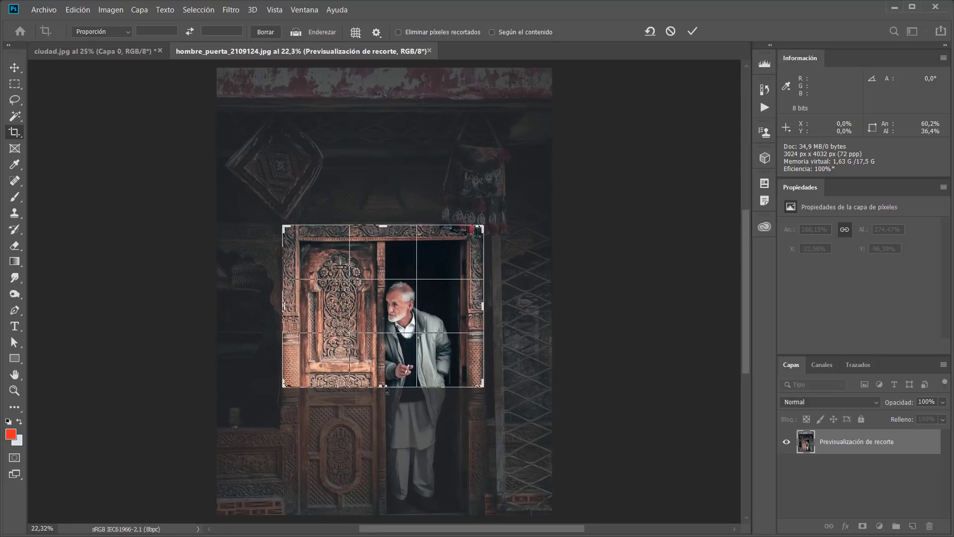
drag(383, 387, 365, 449)
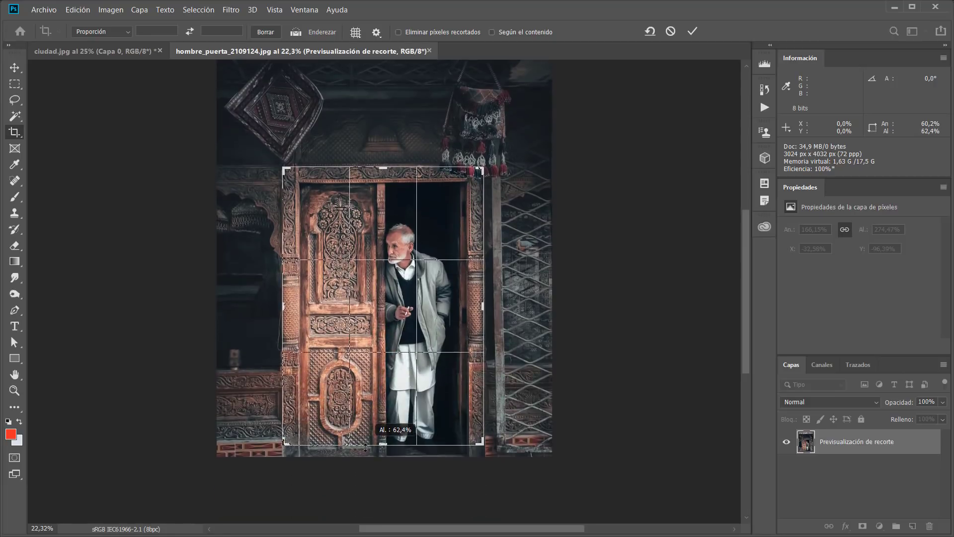
drag(364, 449, 365, 451)
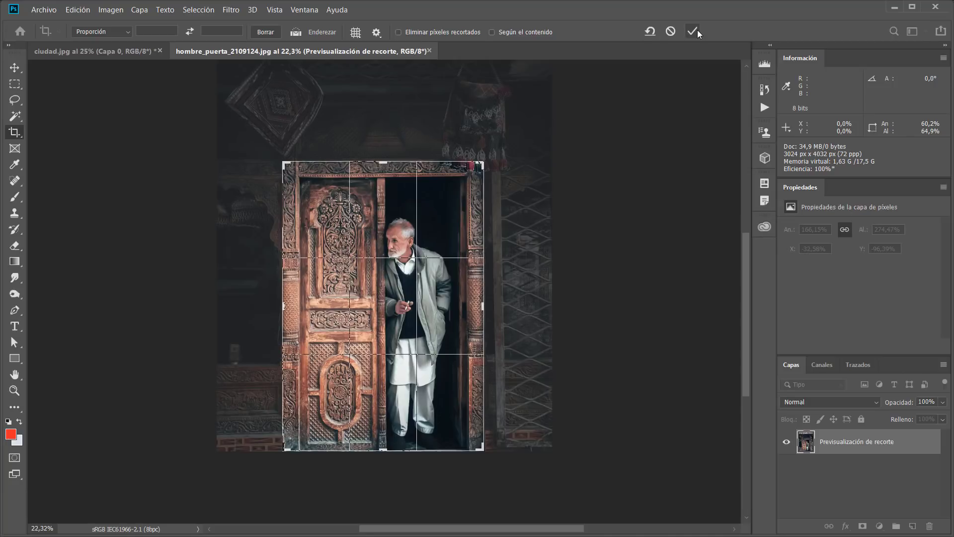
click(400, 283)
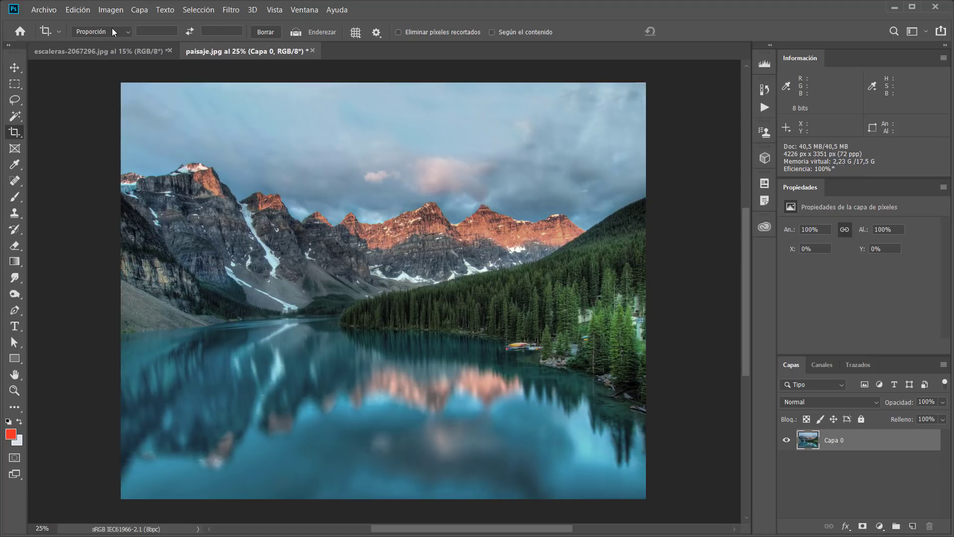
Step: Try the 'An. x Al. x Resolución' crop preset, then switch back to plain 'Proporción'
click(15, 135)
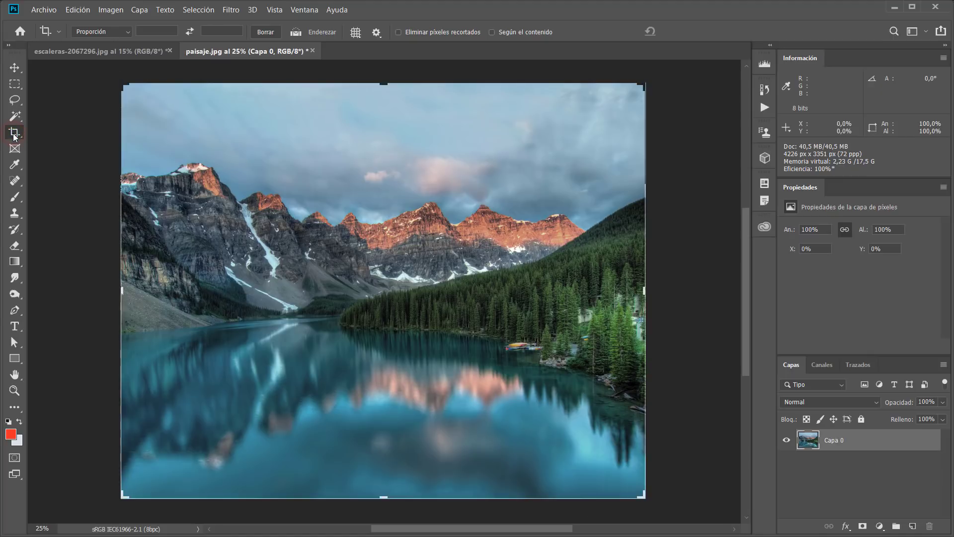
click(118, 32)
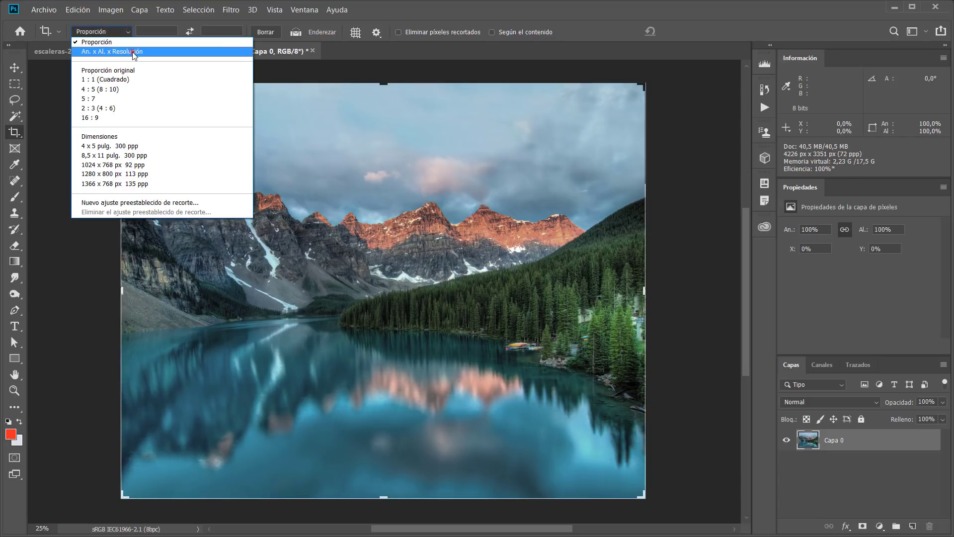
click(135, 53)
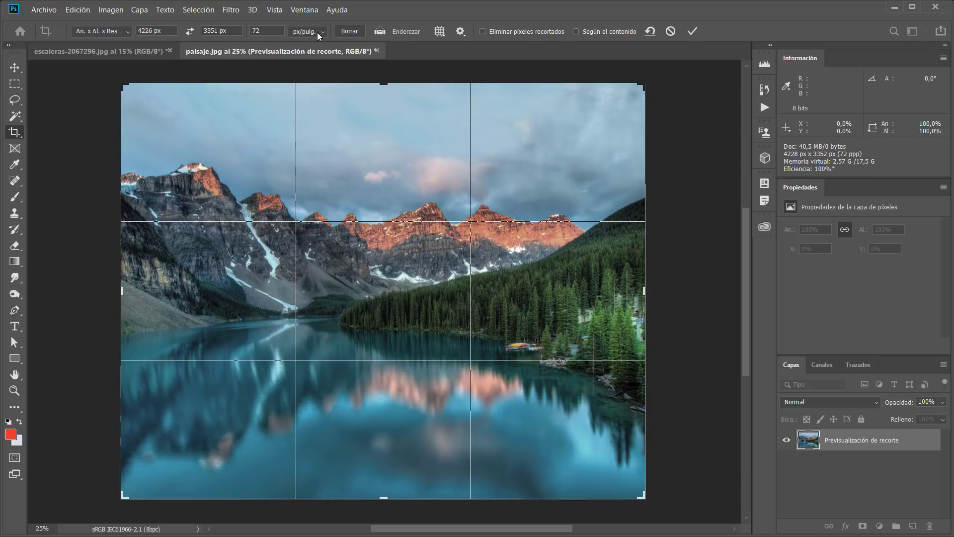
click(104, 31)
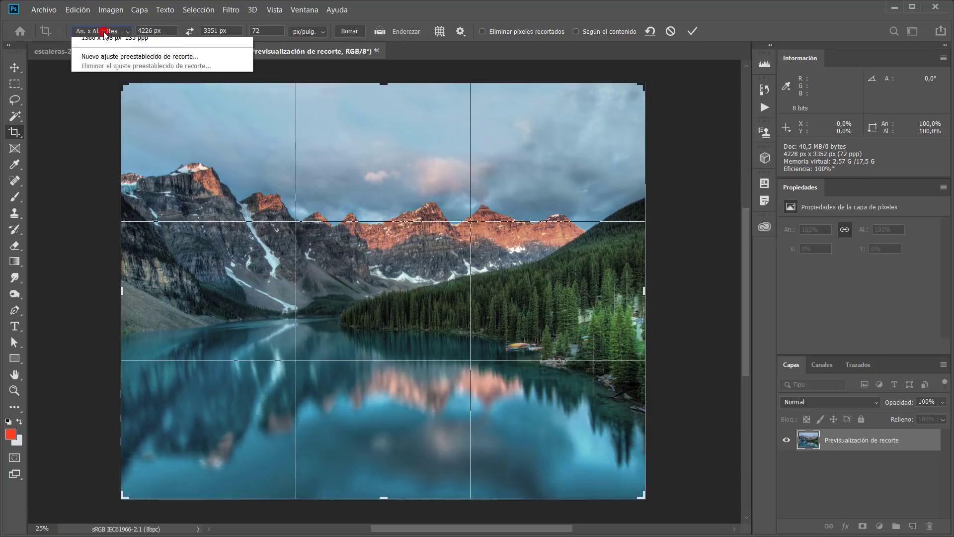
click(104, 41)
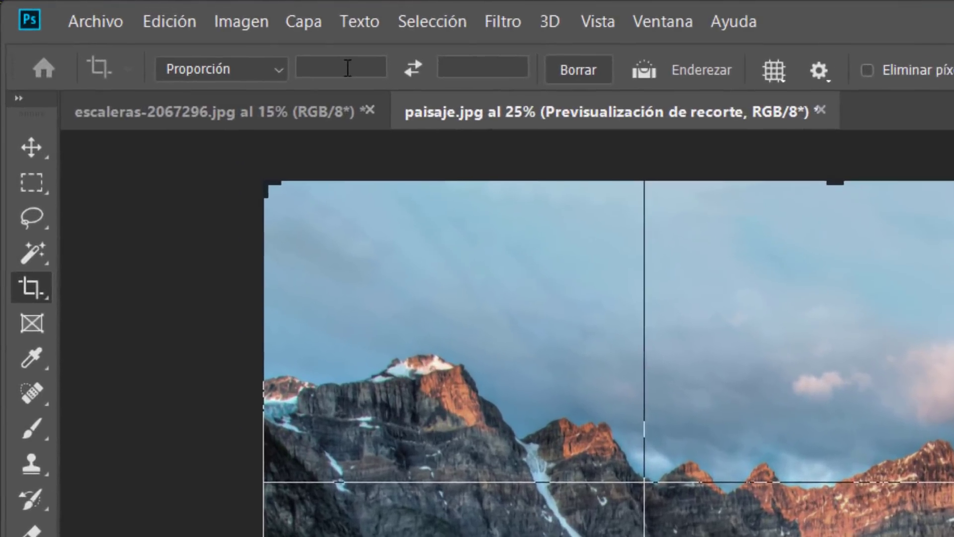
Step: Try 1:1 and 16:9 crop ratios, then use Restaurar recorte to reset to the full picture
click(348, 68)
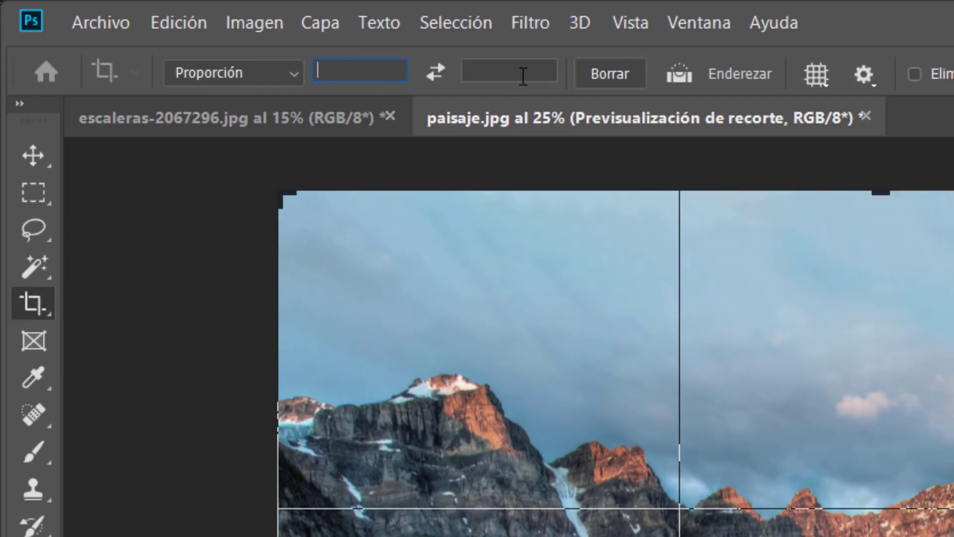
click(523, 75)
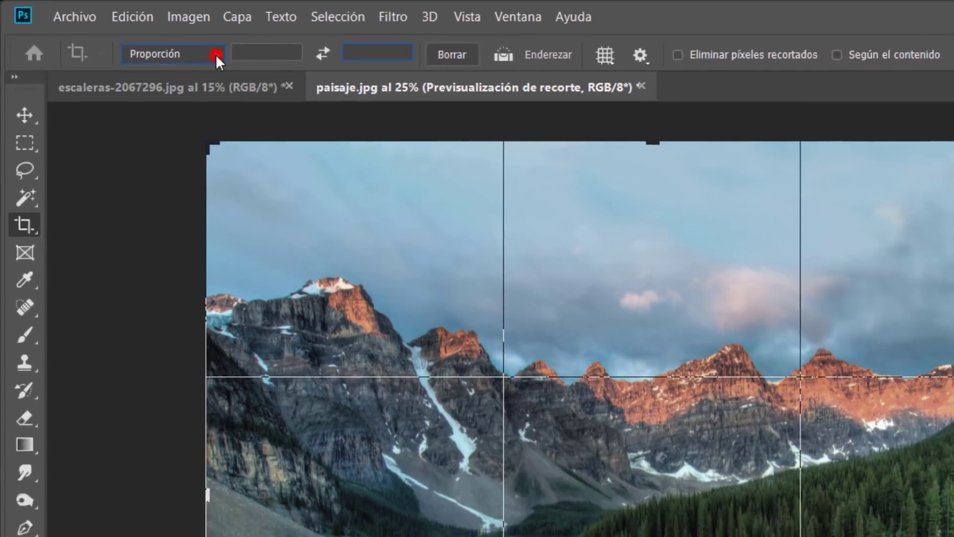
click(215, 55)
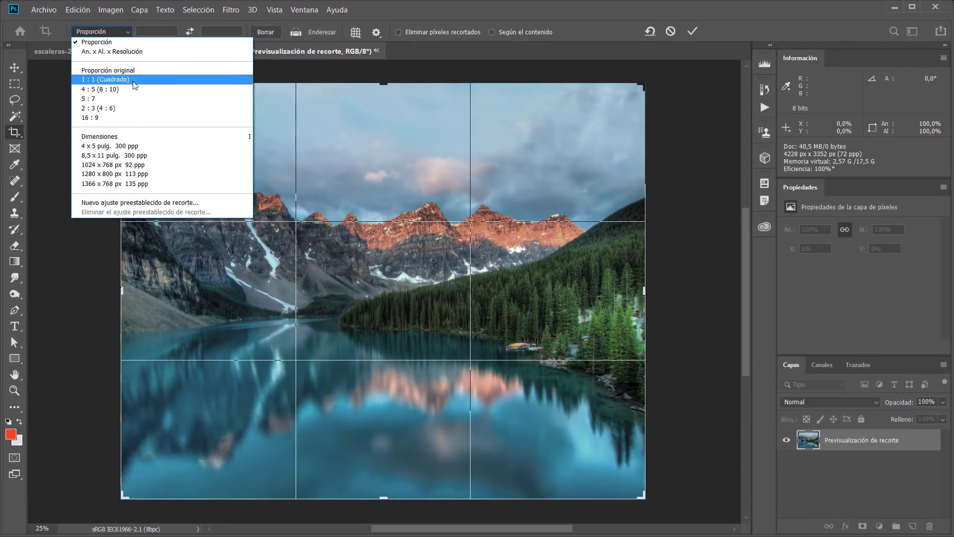
click(106, 79)
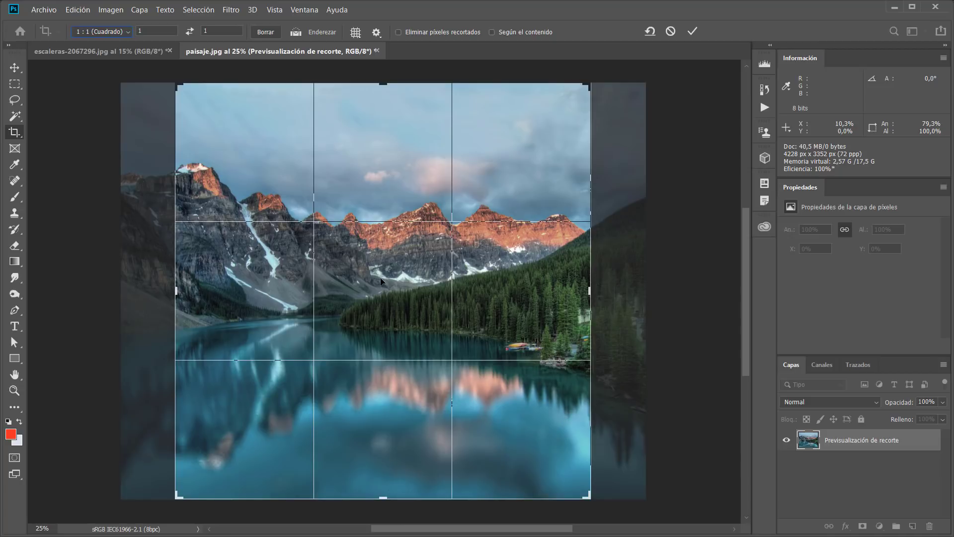
click(127, 31)
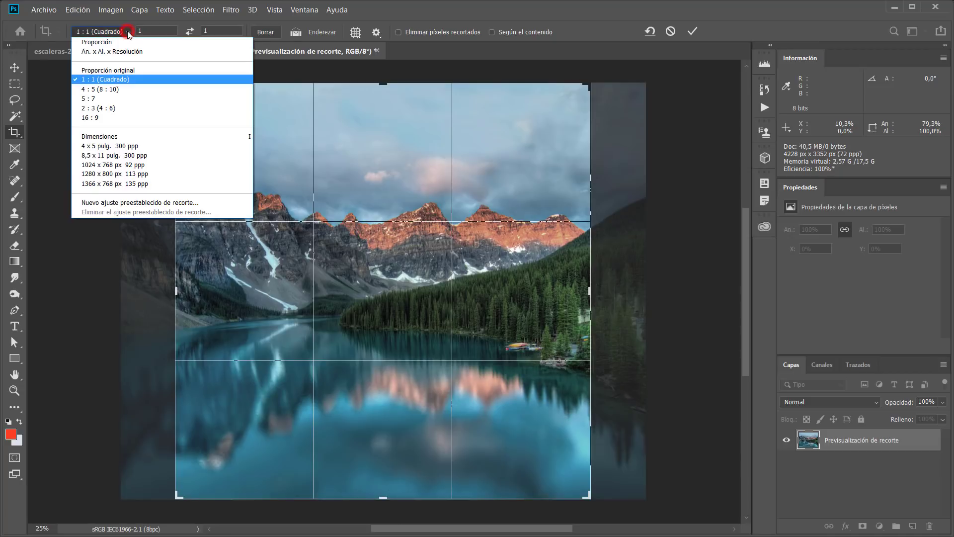
click(117, 118)
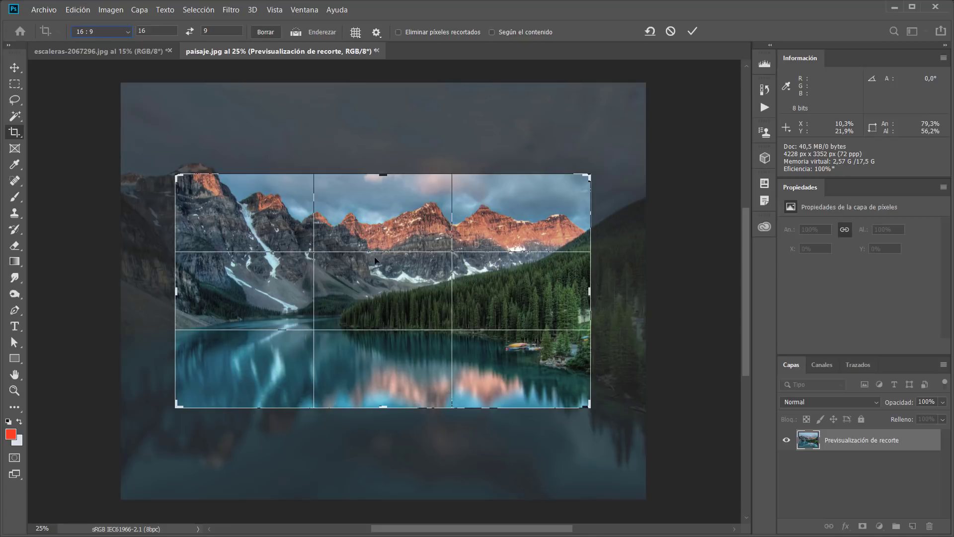
right_click(392, 231)
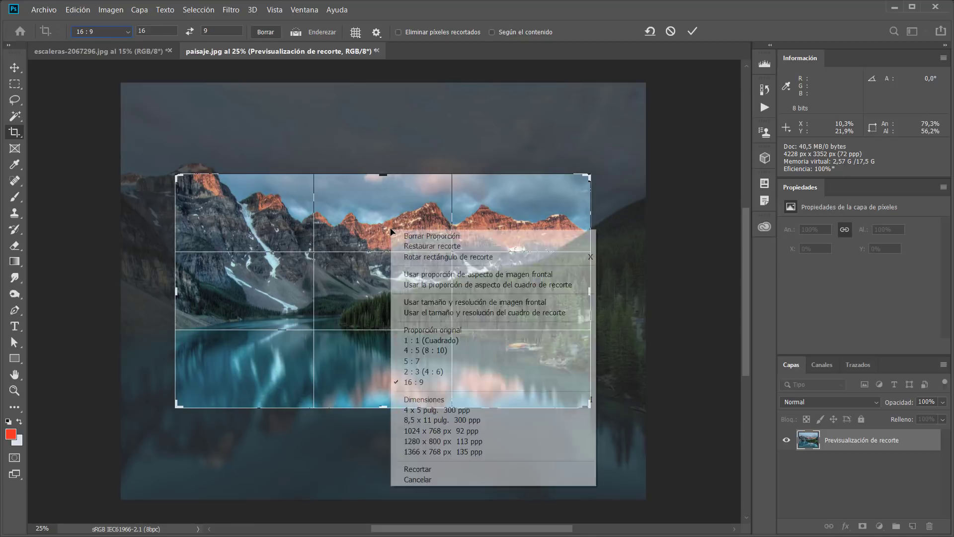
click(413, 245)
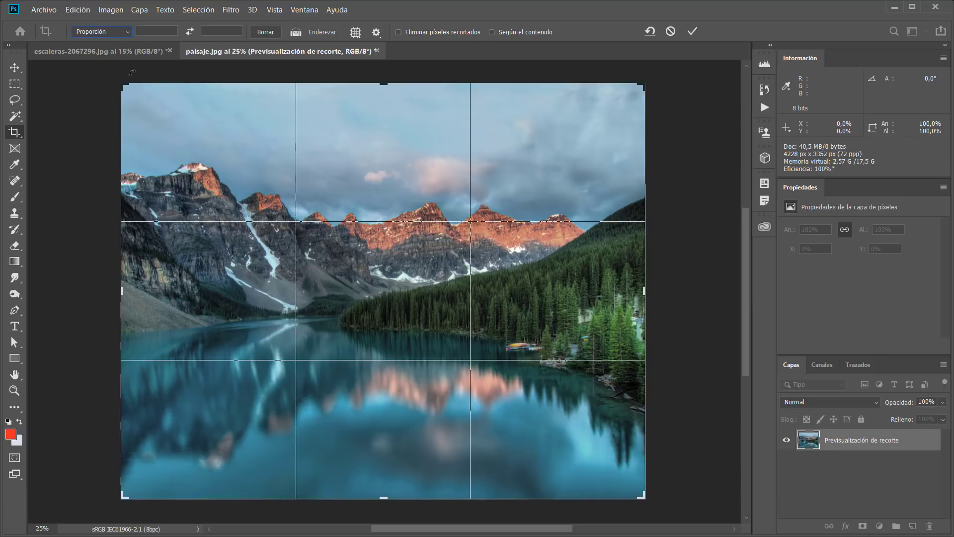
Step: Crop paisaje.jpg to 16:9, positioning the frame over the orange-lit peaks and lake
click(115, 31)
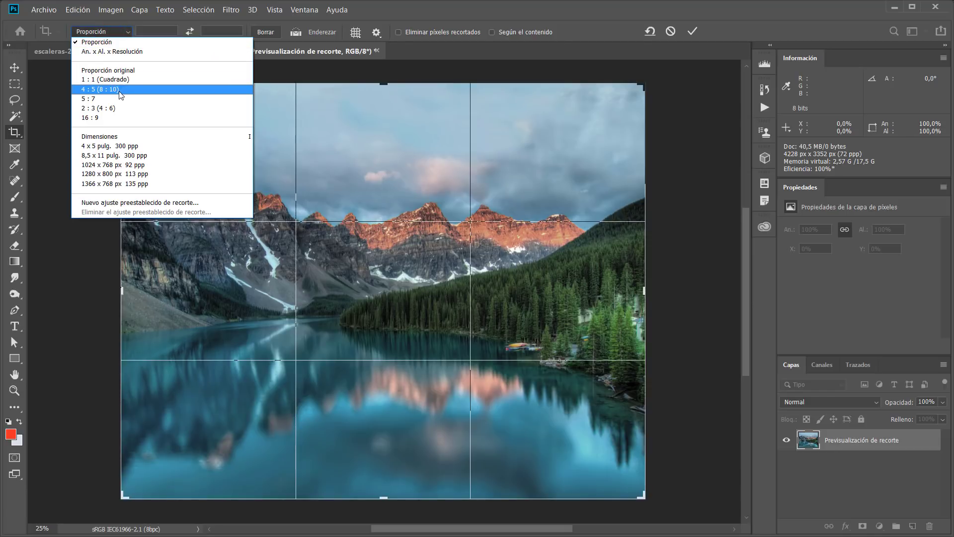
click(120, 116)
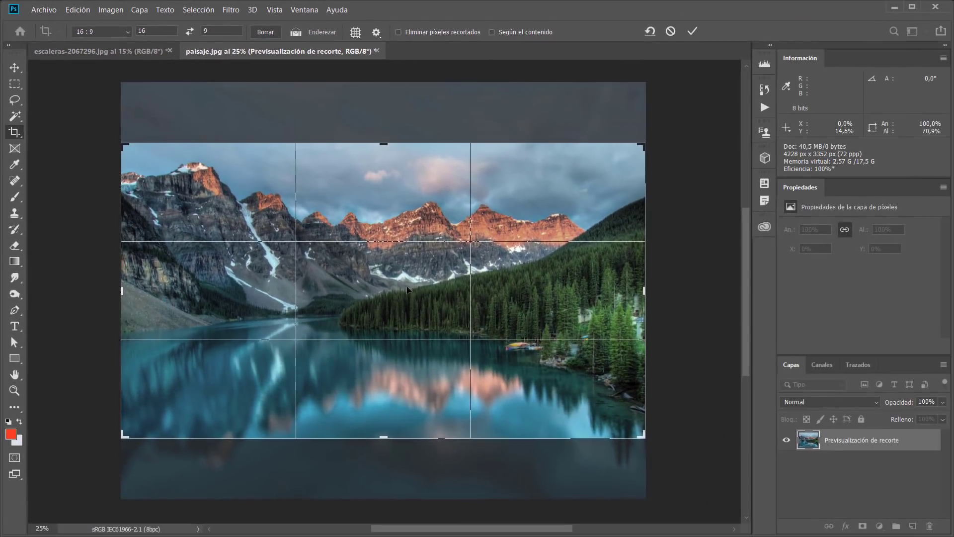
key(Up)
key(Up)
key(Up)
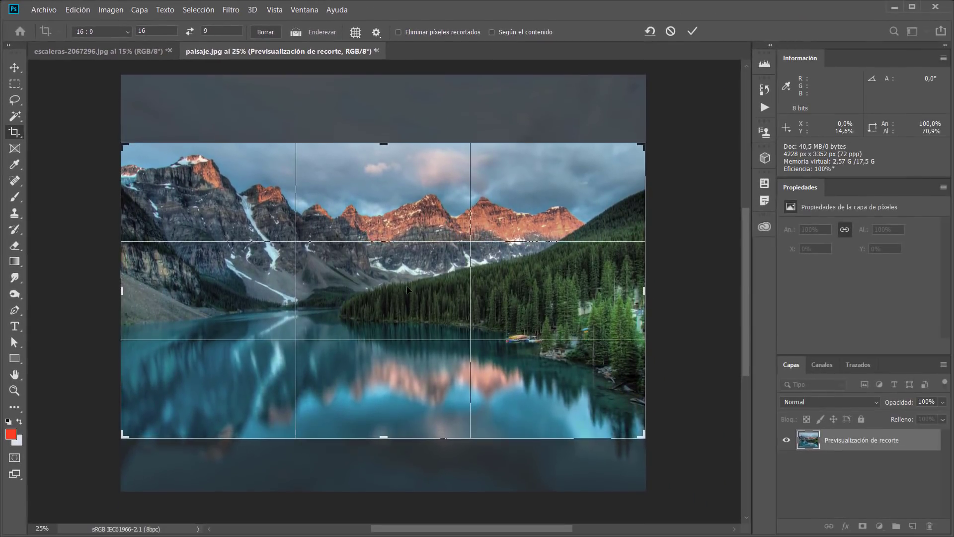
key(Up)
key(Up)
key(Up)
key(Up)
key(Up)
key(Up)
key(Up)
key(Up)
key(Up)
key(Down)
key(Down)
key(Down)
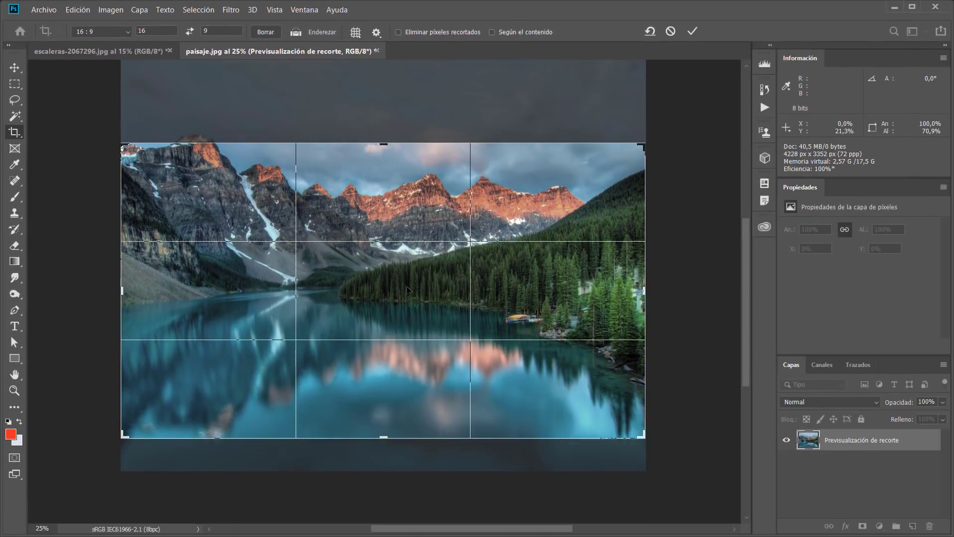
key(Down)
key(Down)
key(Down)
key(Down)
key(Down)
key(Down)
key(Down)
key(Down)
key(Down)
key(Down)
key(Down)
key(Down)
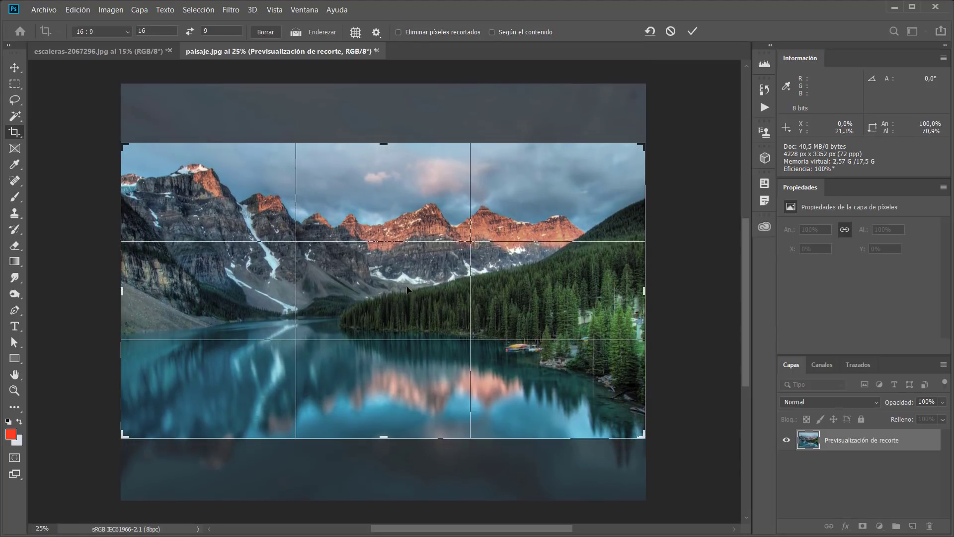
key(Down)
key(Down)
key(Down)
key(Down)
key(Down)
key(Down)
key(Down)
key(Down)
key(Down)
key(Down)
key(Down)
key(Down)
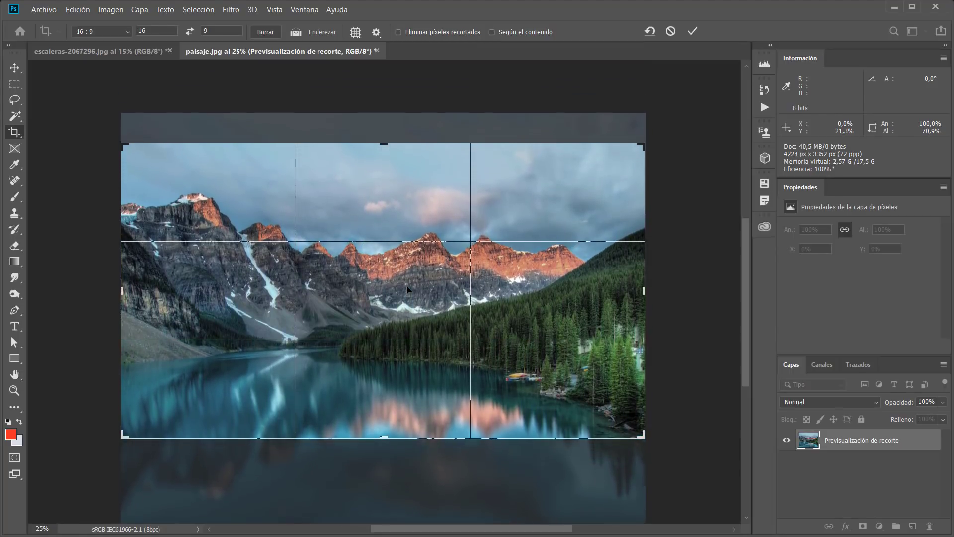
key(Down)
key(Down)
key(Down)
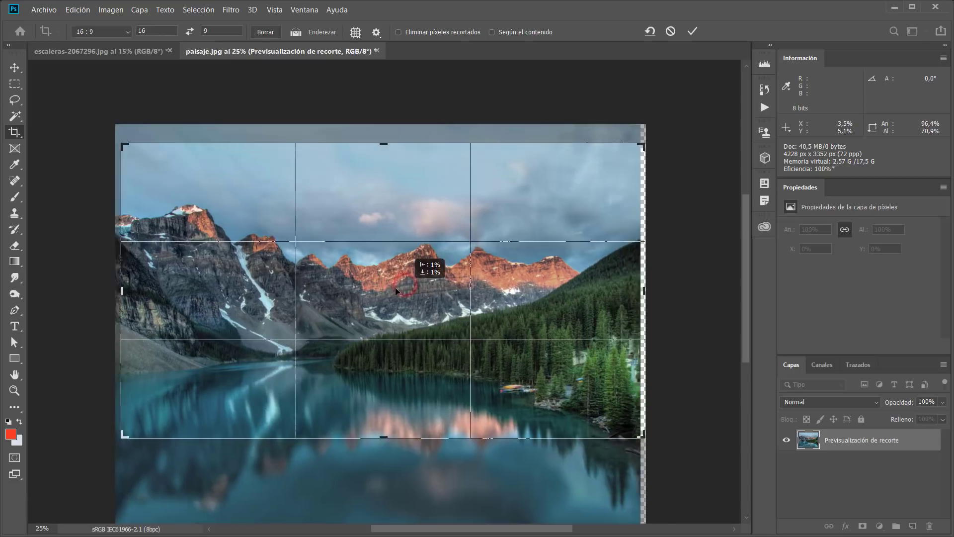
drag(407, 289, 432, 294)
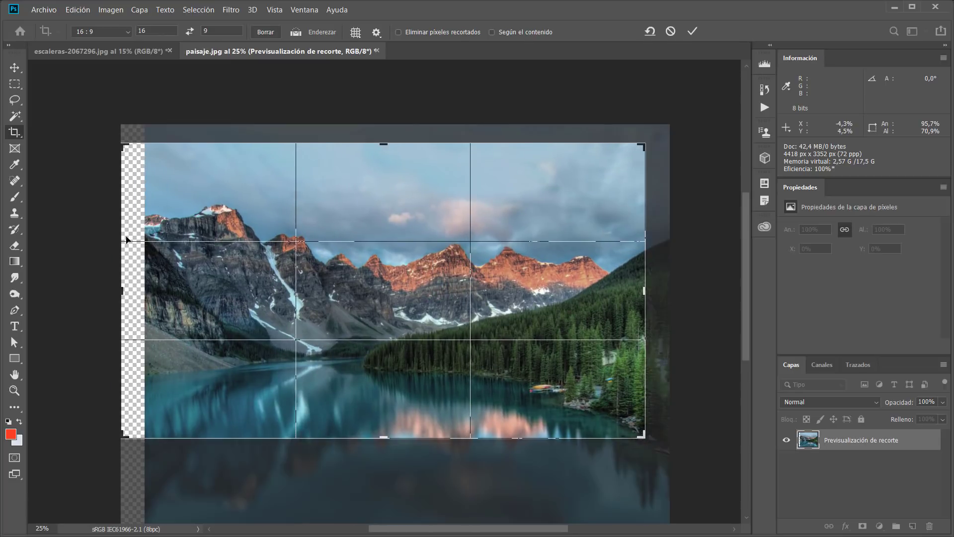
key(ctrl+z)
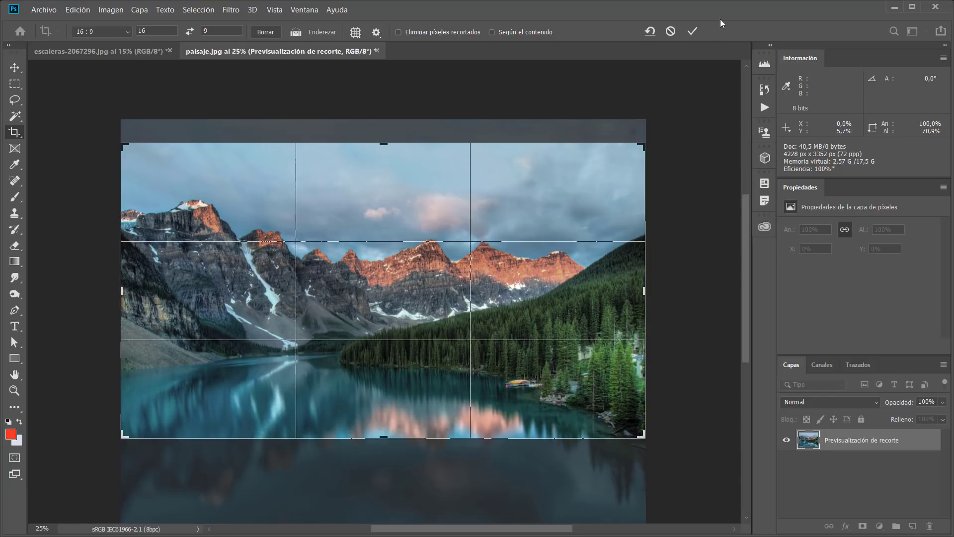
click(693, 31)
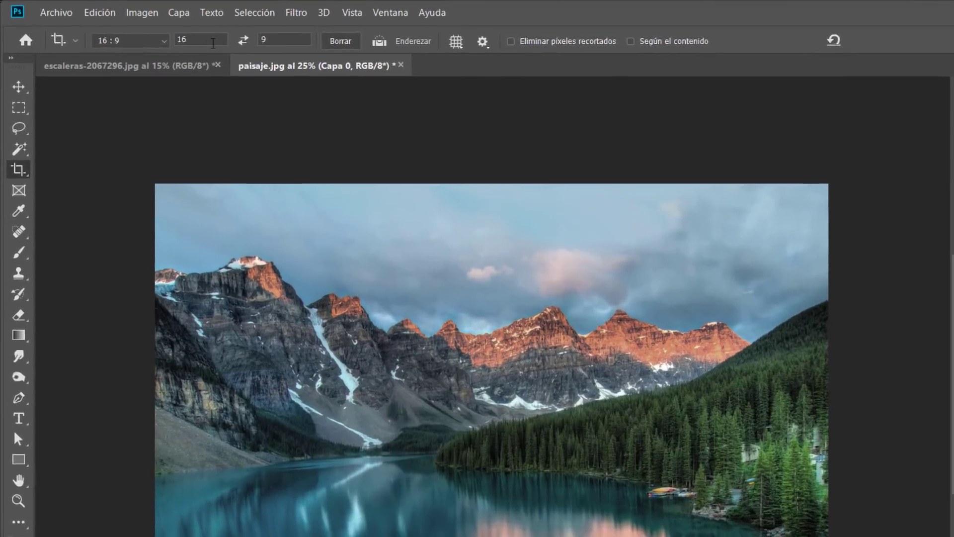
Step: Clear the 16 and 9 values from the crop ratio fields
click(166, 33)
click(378, 52)
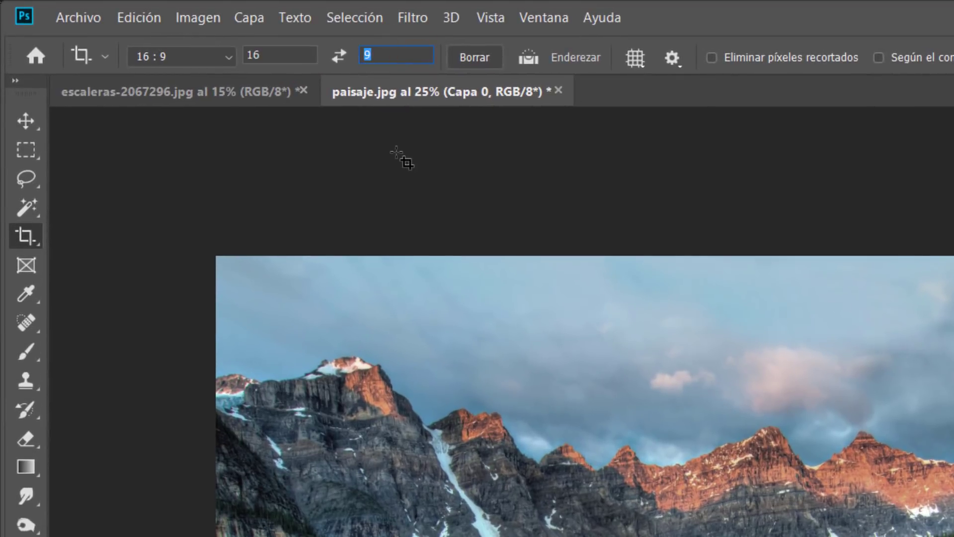
click(472, 55)
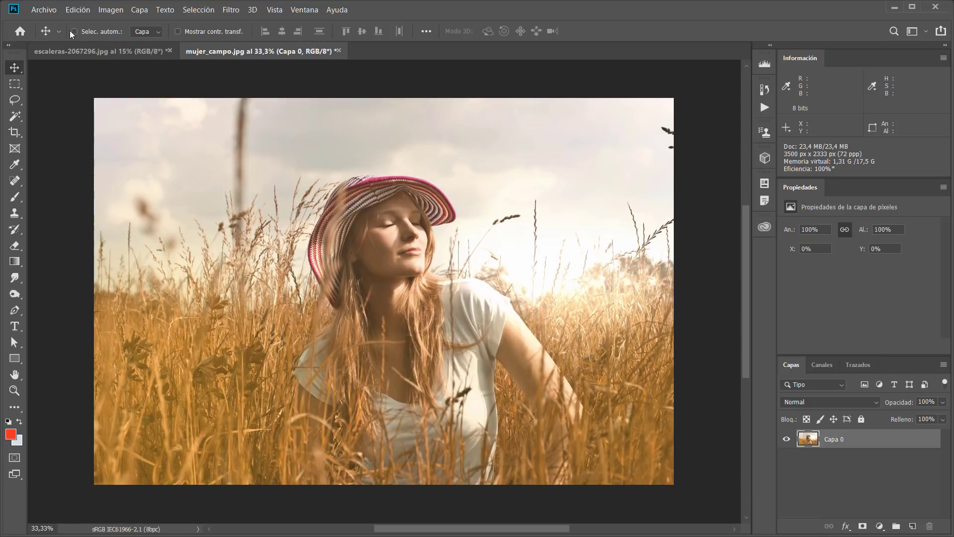
Step: Crop mujer_campo.jpg tighter from both corners, centring the woman, with no preset ratio
click(15, 132)
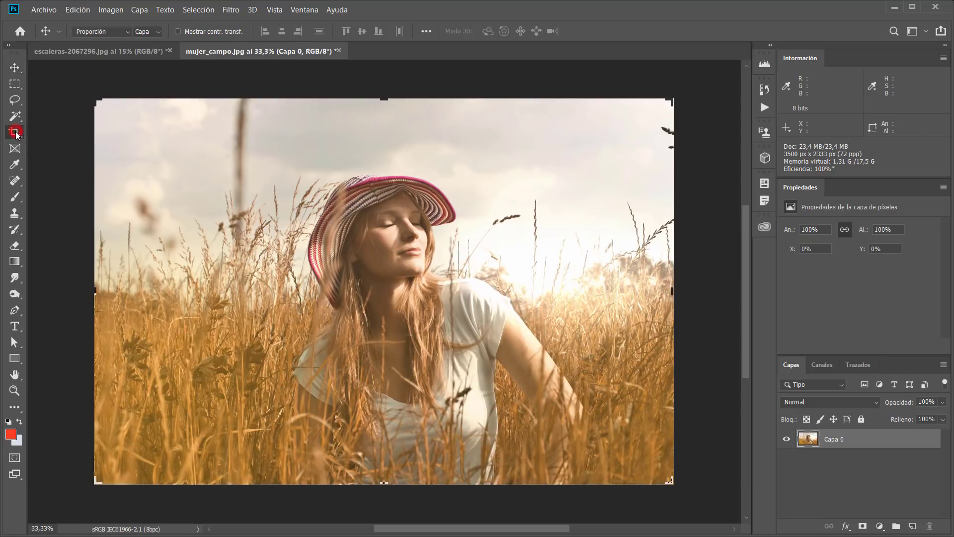
click(94, 32)
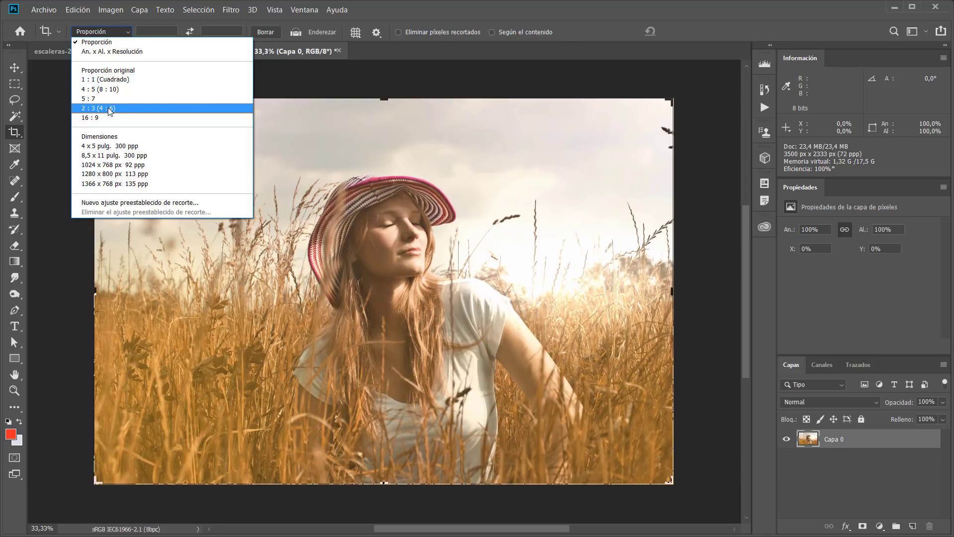
click(463, 21)
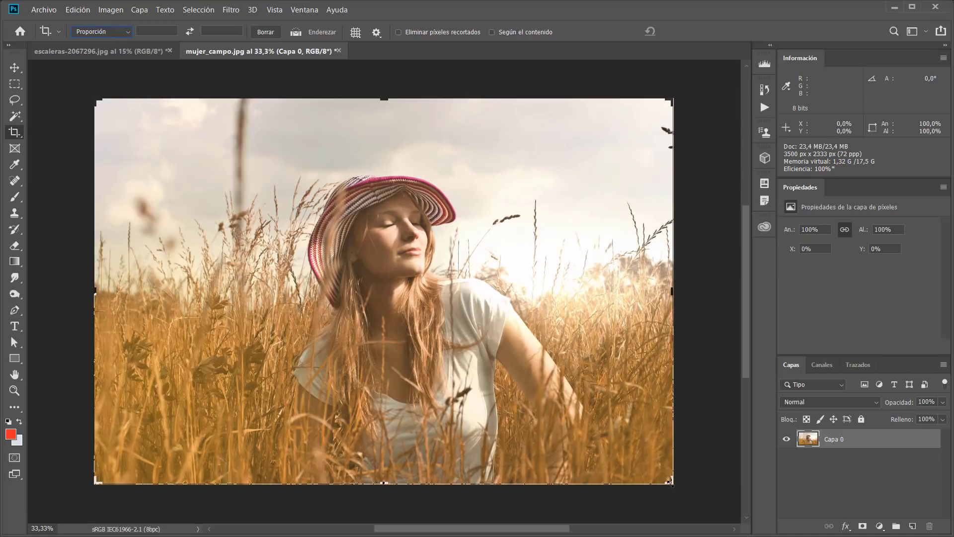
mouse_move(671, 481)
mouse_down()
mouse_move(595, 457)
mouse_move(660, 434)
mouse_move(656, 400)
mouse_move(650, 440)
mouse_move(660, 409)
mouse_move(627, 402)
mouse_move(656, 394)
mouse_move(651, 423)
mouse_move(636, 425)
mouse_move(565, 417)
mouse_move(528, 394)
mouse_move(661, 454)
mouse_move(657, 473)
mouse_up()
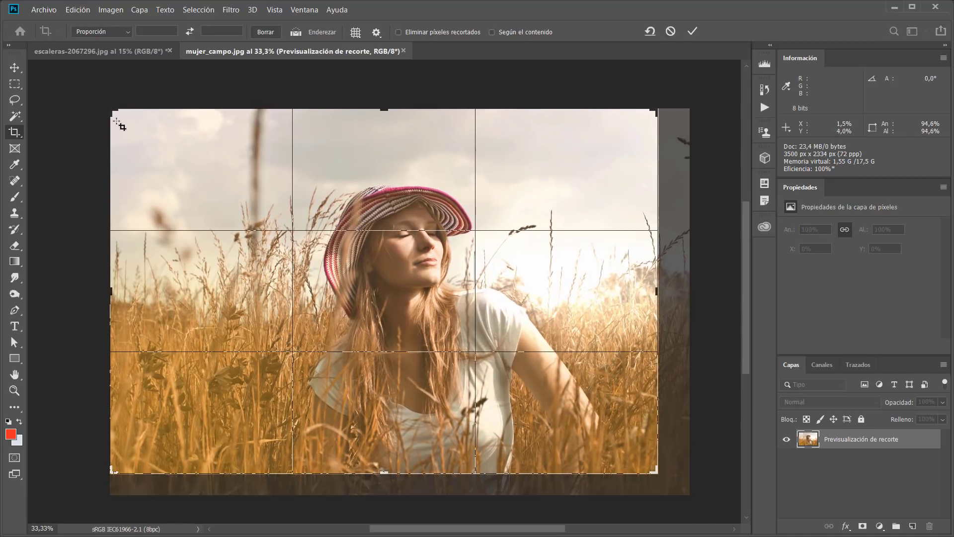
drag(110, 112, 150, 141)
drag(386, 272, 365, 290)
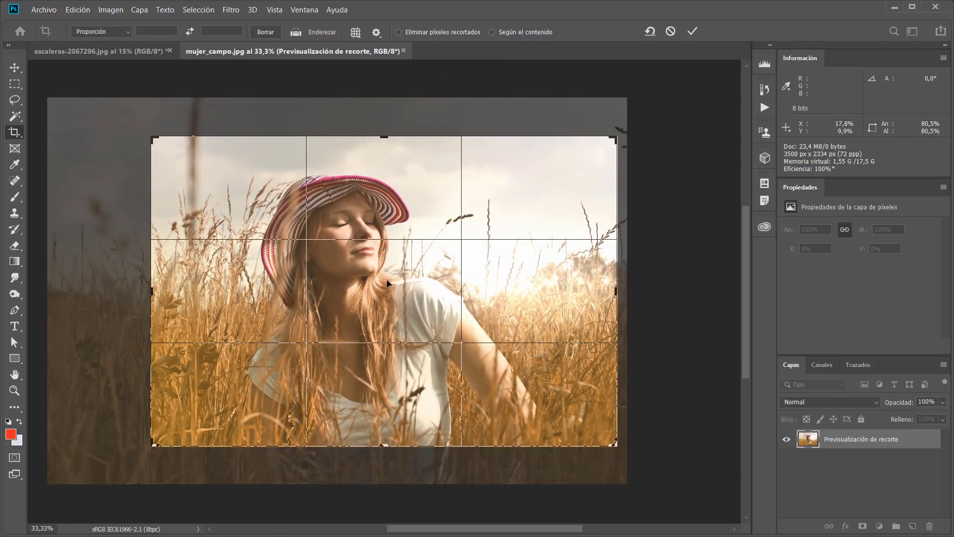
drag(394, 300, 393, 306)
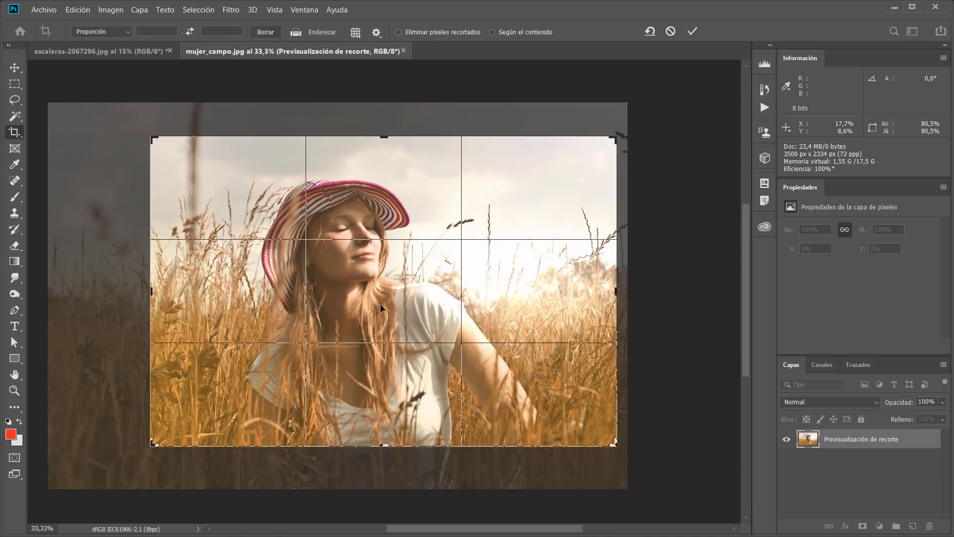
click(691, 31)
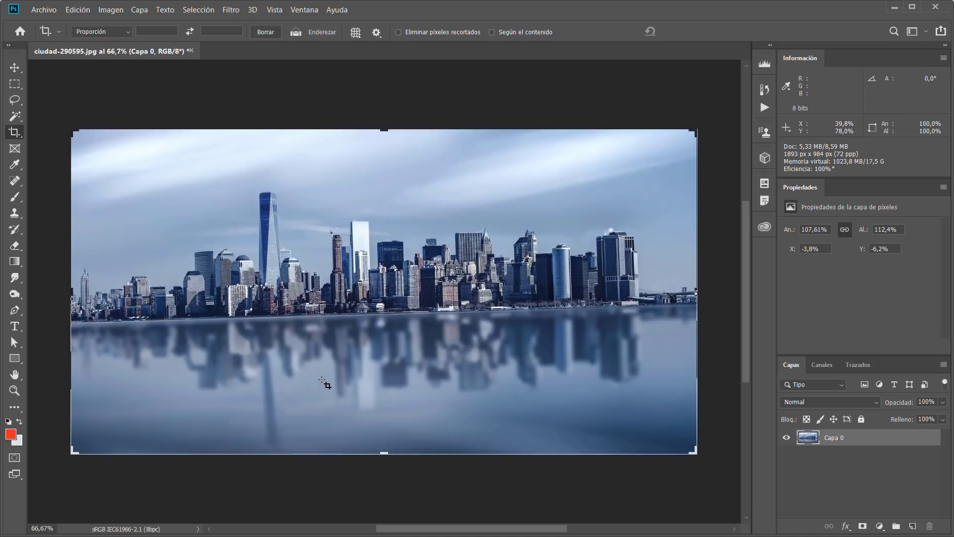
Step: Straighten the skyline by tracing the horizon line with Enderezar and apply the crop
click(296, 33)
drag(79, 322, 692, 304)
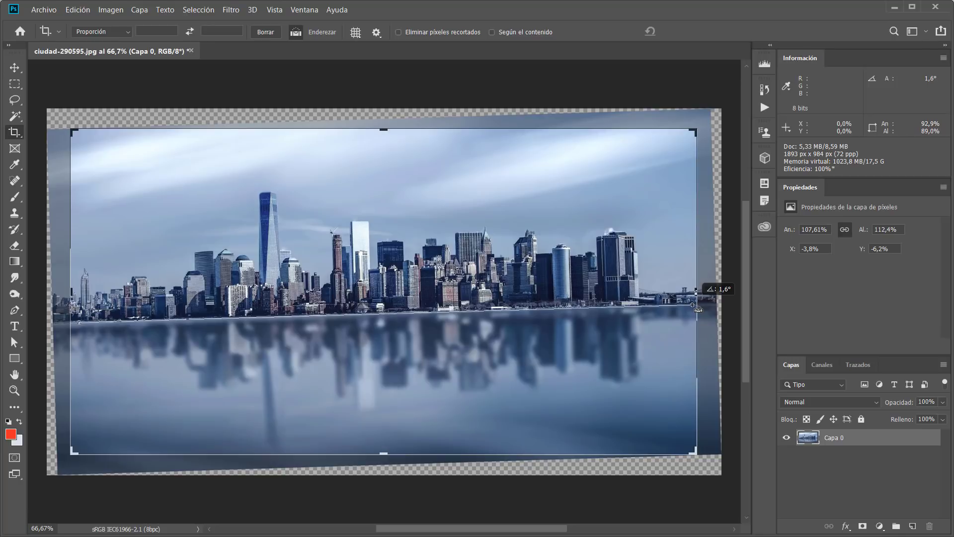
drag(693, 305, 694, 305)
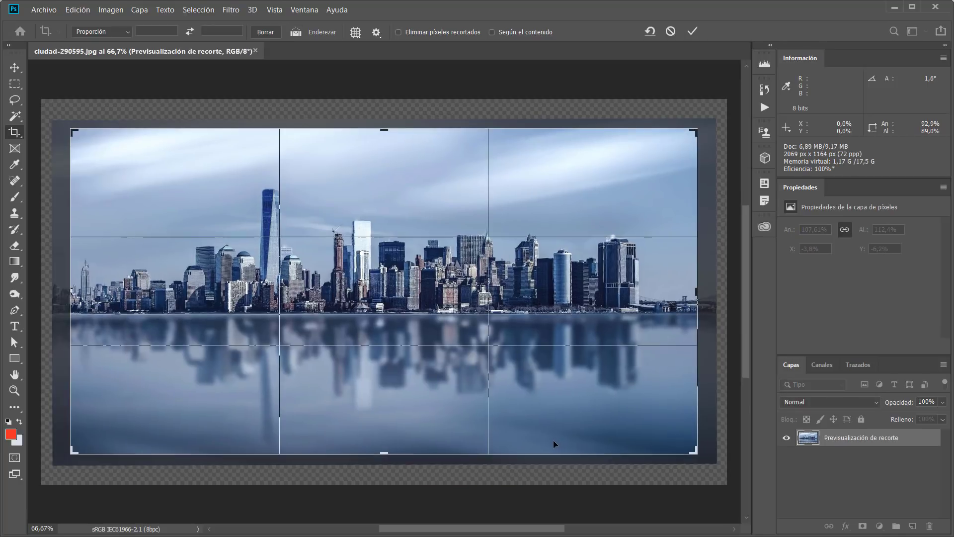
click(692, 31)
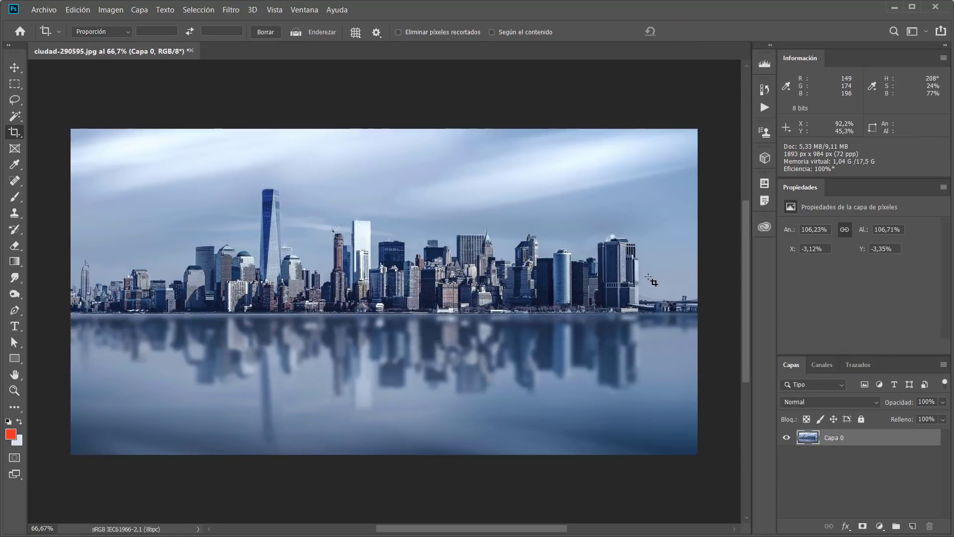
Step: Level the waterline again with a slight crop rotation of about 1.8° and apply it
key(ctrl)
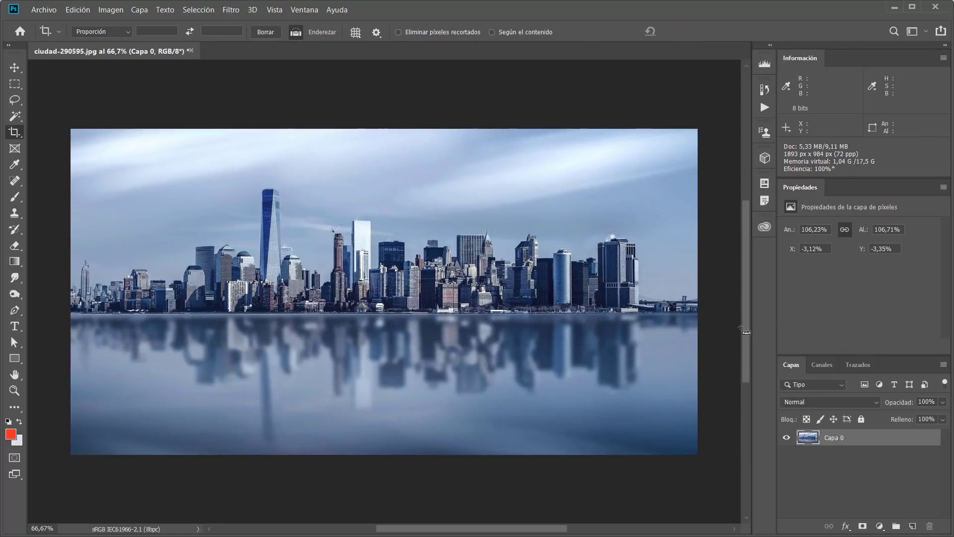
drag(555, 295, 750, 323)
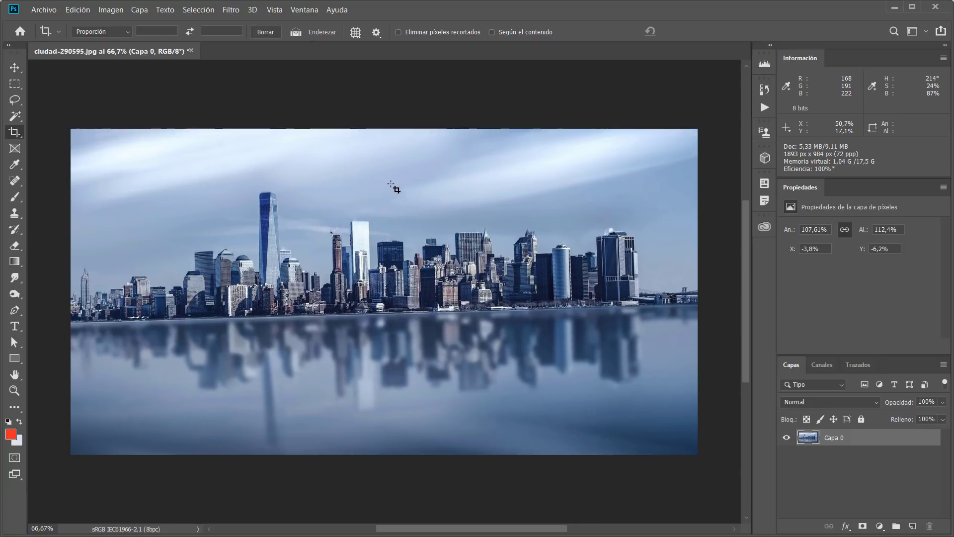
click(444, 196)
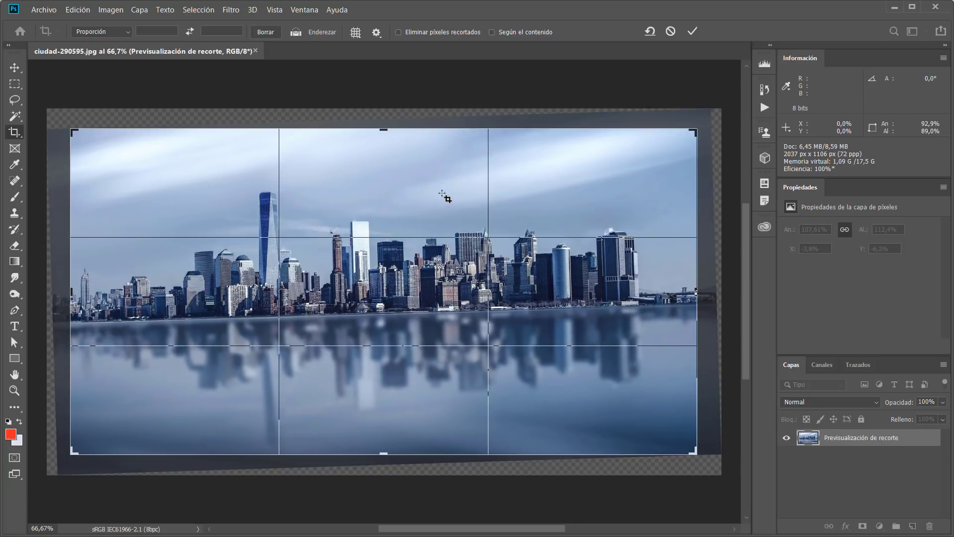
drag(707, 342, 715, 353)
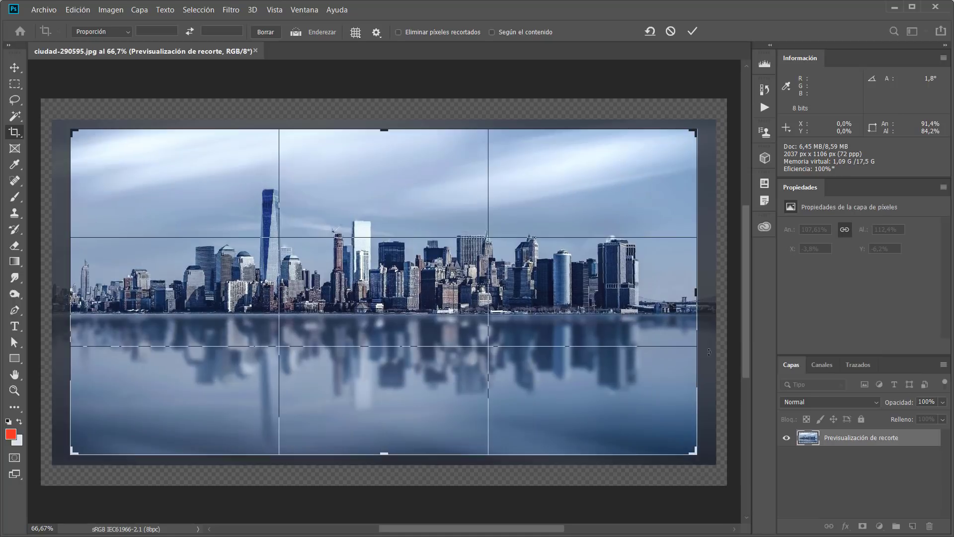
click(693, 32)
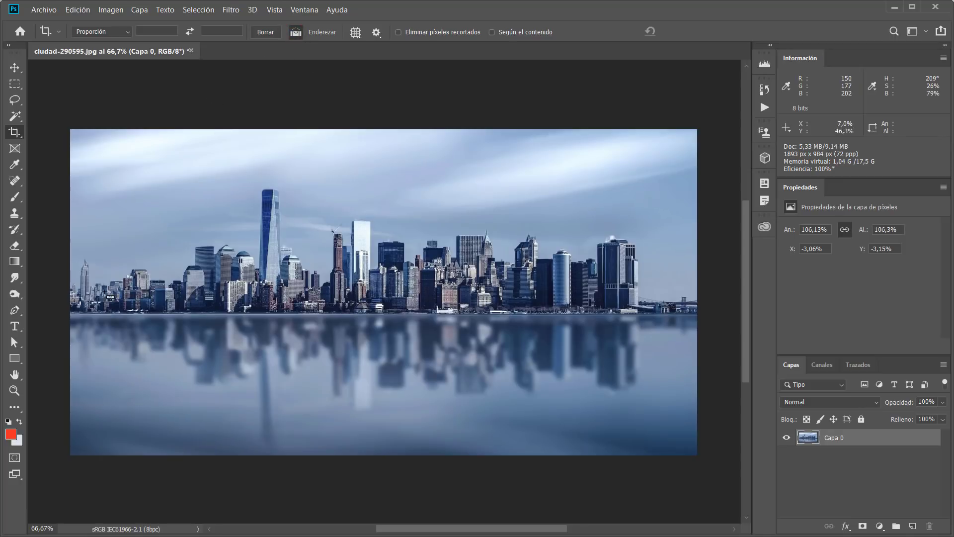
click(294, 33)
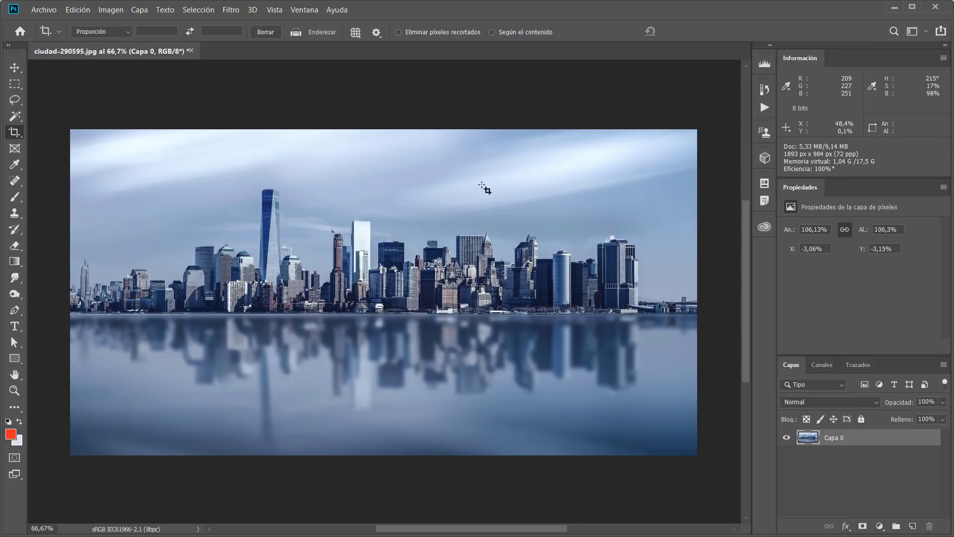